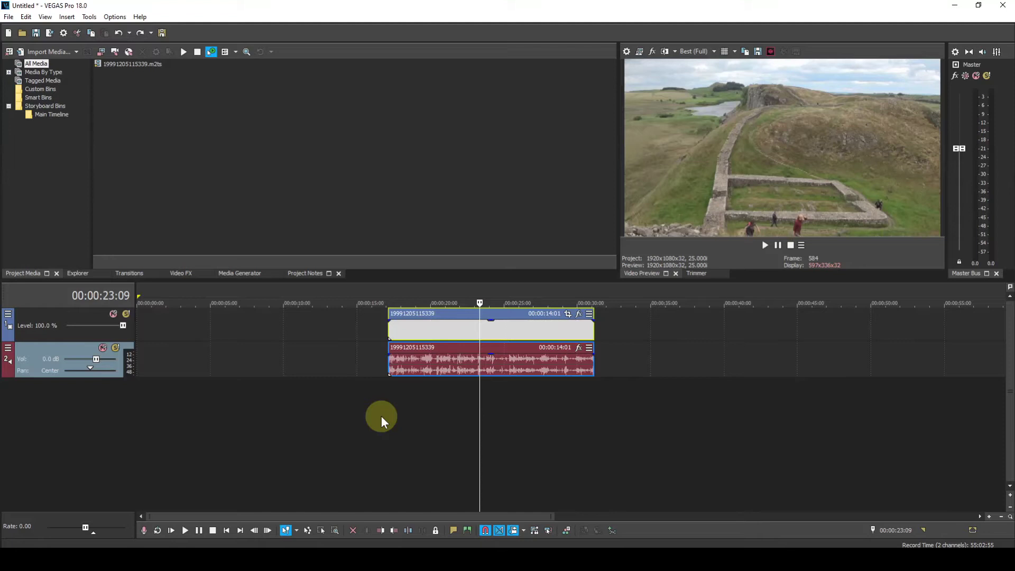
Step: Drag the NewBlue Titler Pro 7 Default generator onto a new top track, aligning it over the landscape clip
left_click(256, 275)
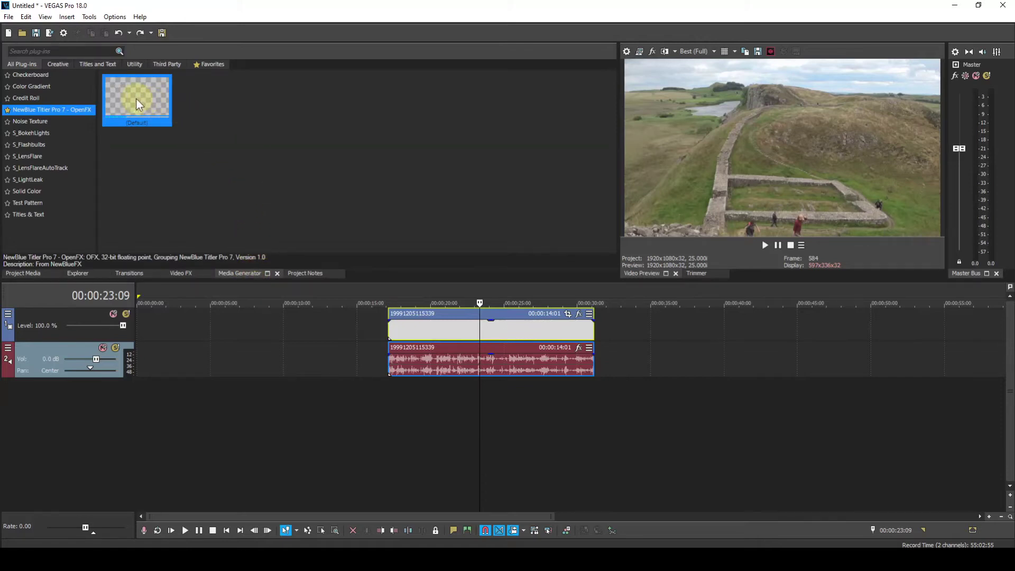
left_click_drag(136, 104, 390, 290)
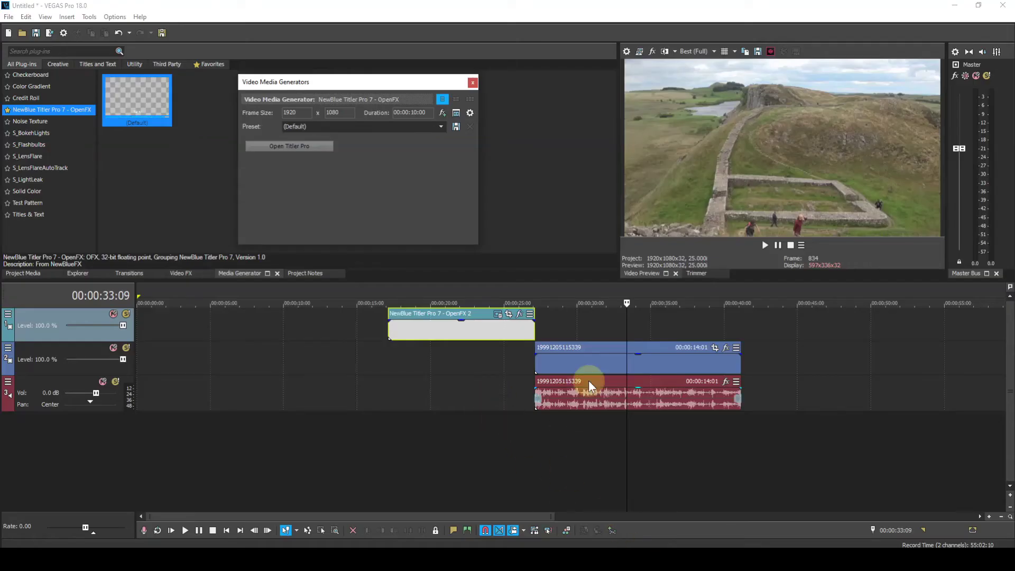
left_click(514, 531)
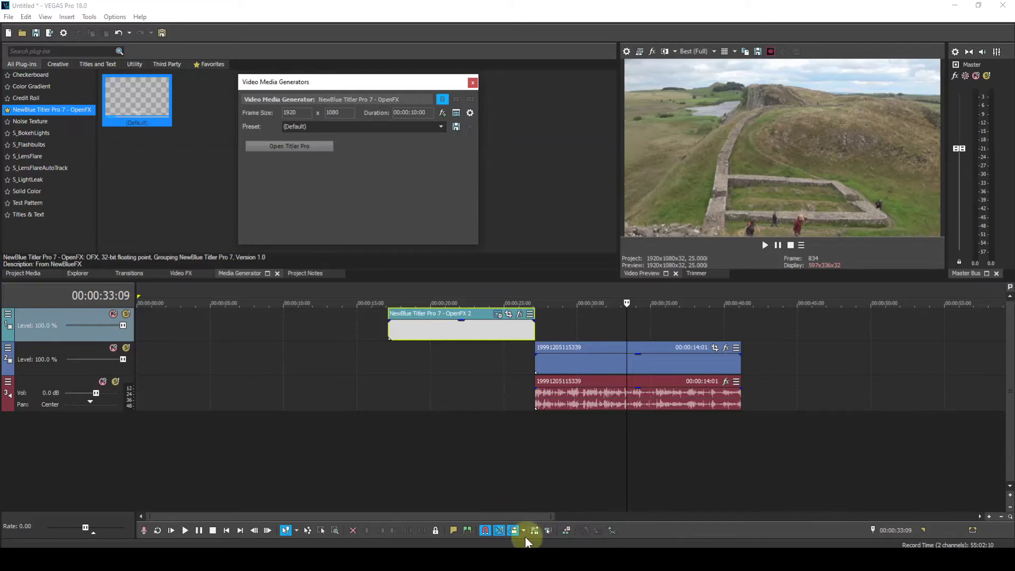
left_click(514, 531)
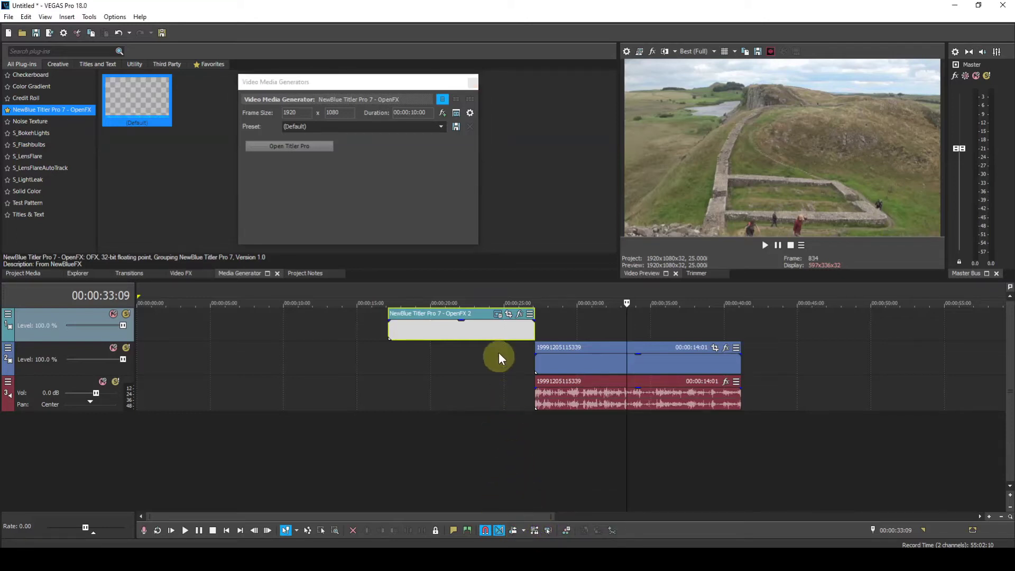
left_click_drag(479, 318, 654, 327)
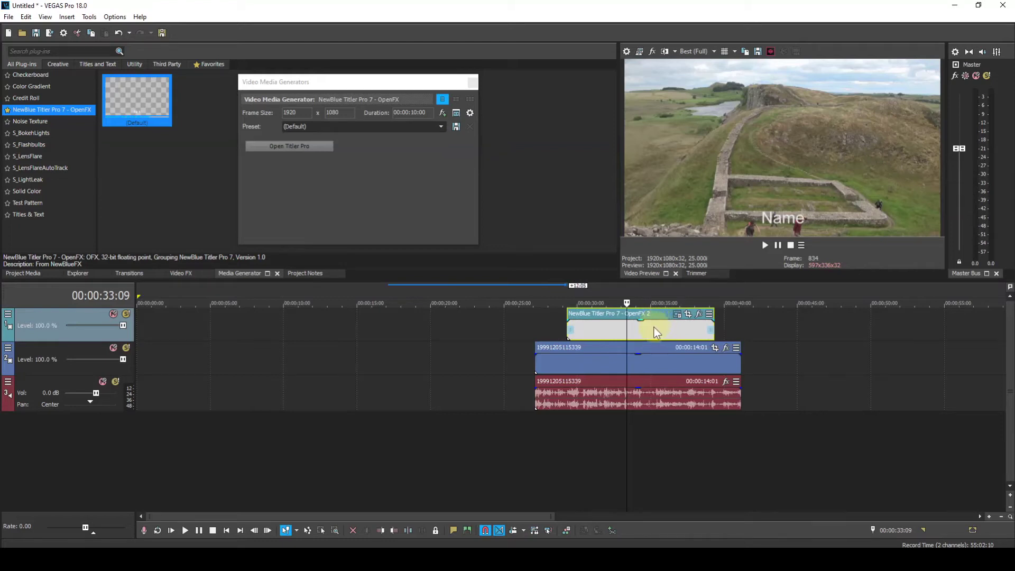
Step: Play back the 'Name' title over the landscape video, then close the Titler Designer
left_click(544, 293)
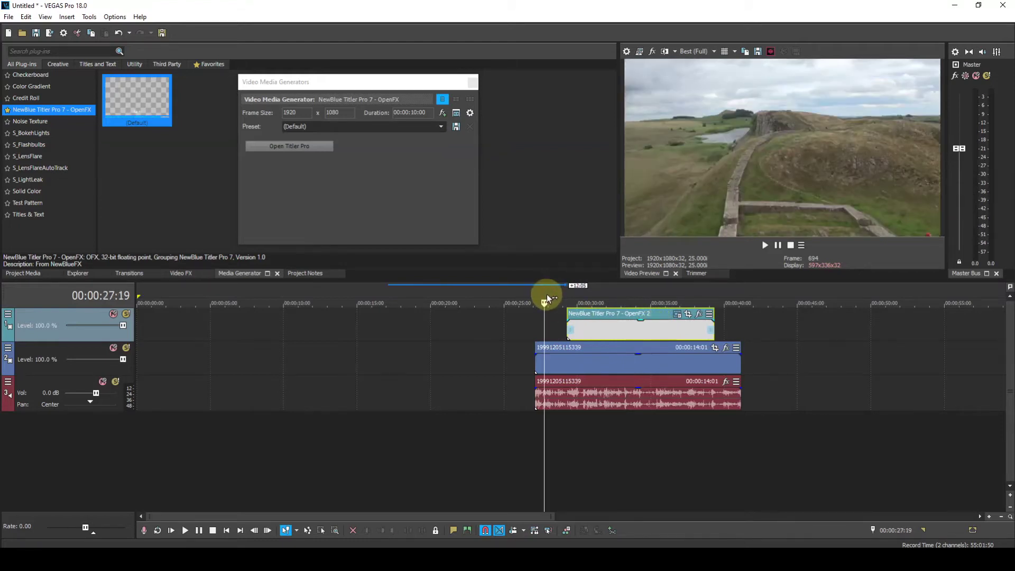
key("space")
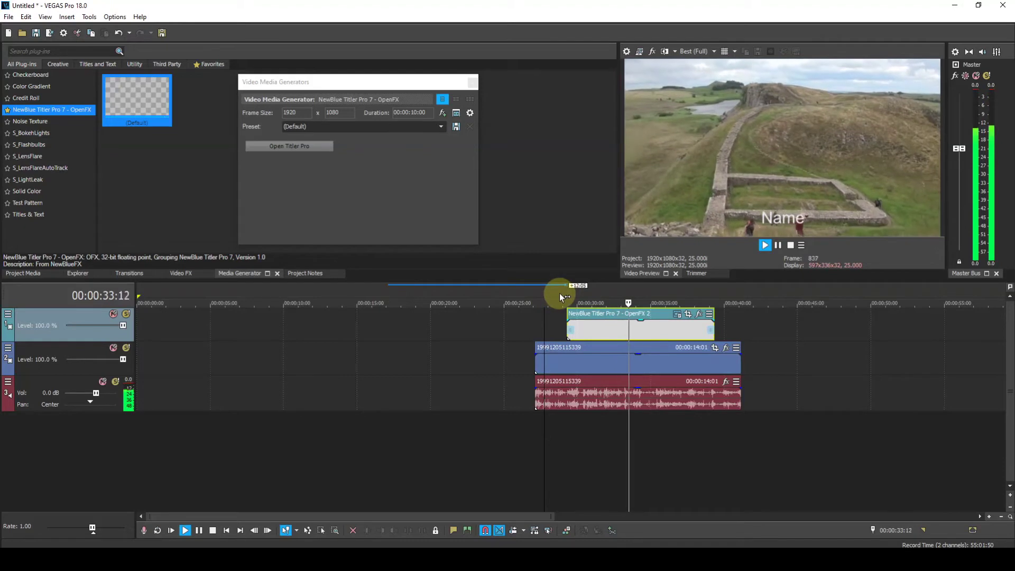
key("space")
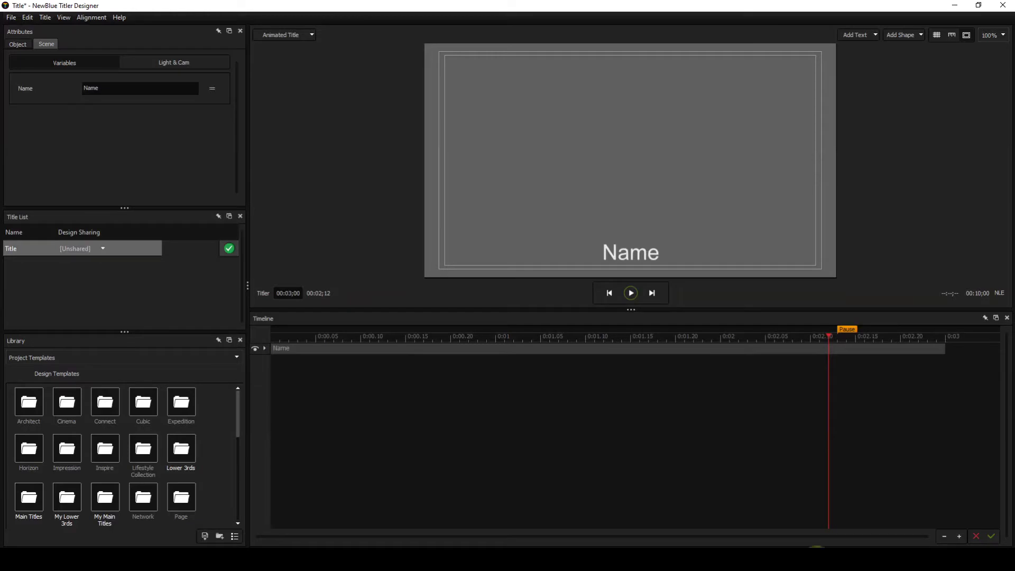
left_click(976, 537)
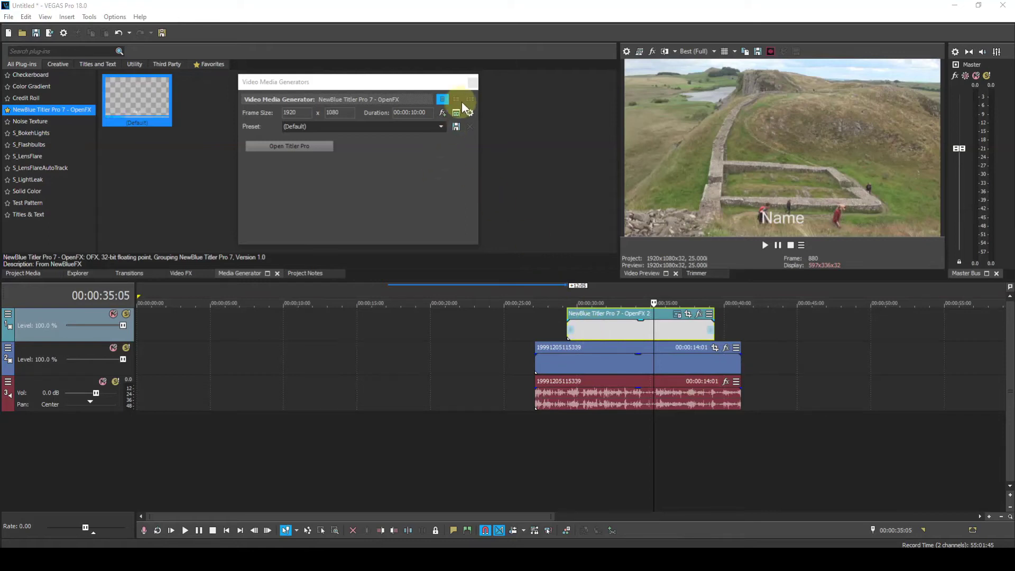
Step: Close the generator window, remove the Titler media from Project Media, and delete the empty top track
left_click(472, 83)
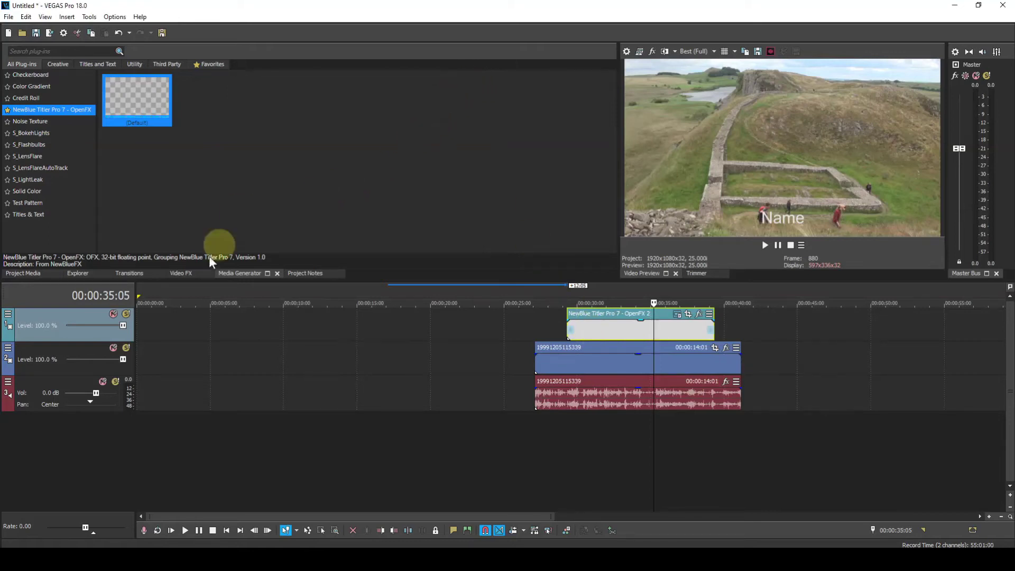
left_click(33, 276)
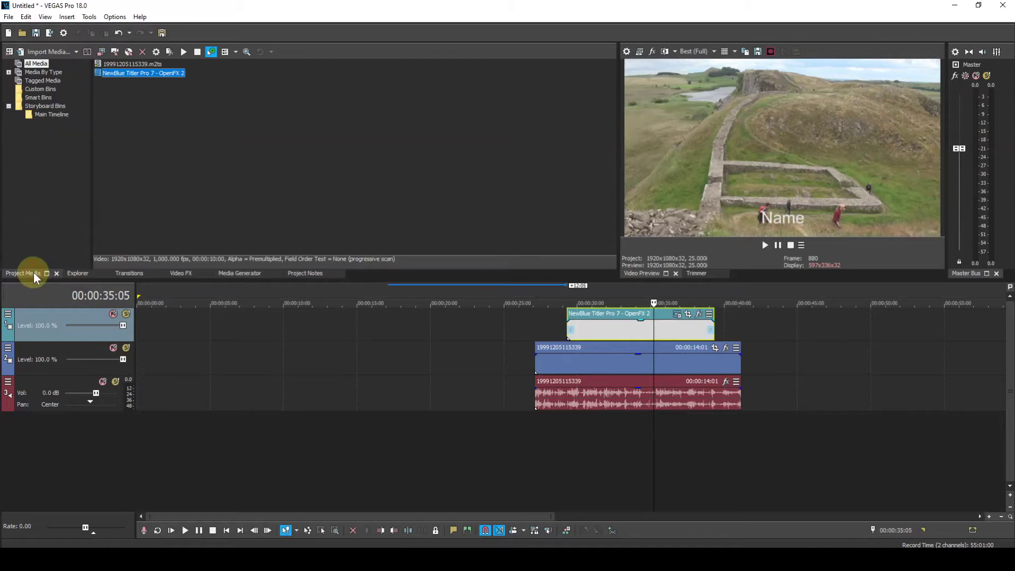
right_click(168, 76)
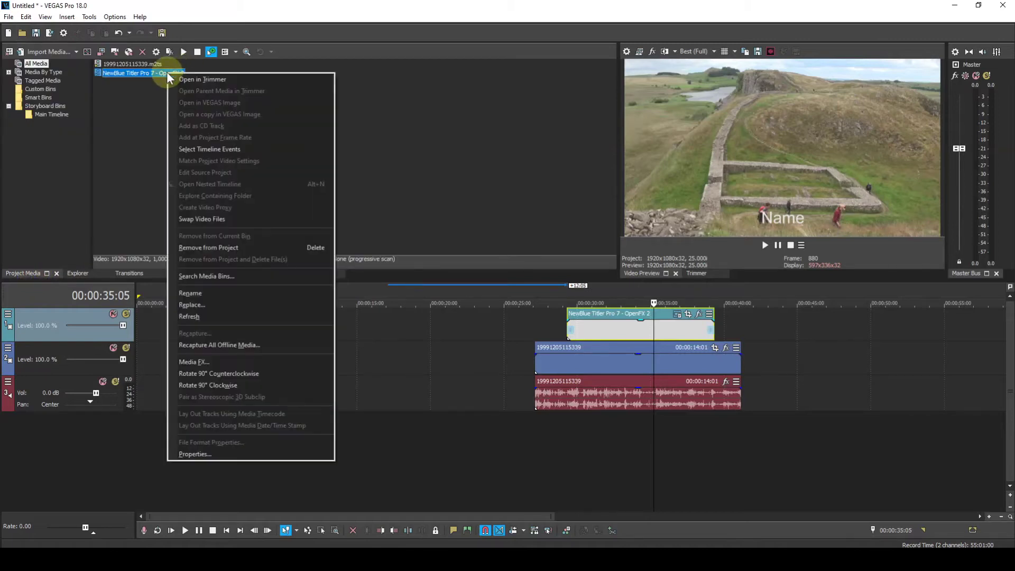
left_click(221, 247)
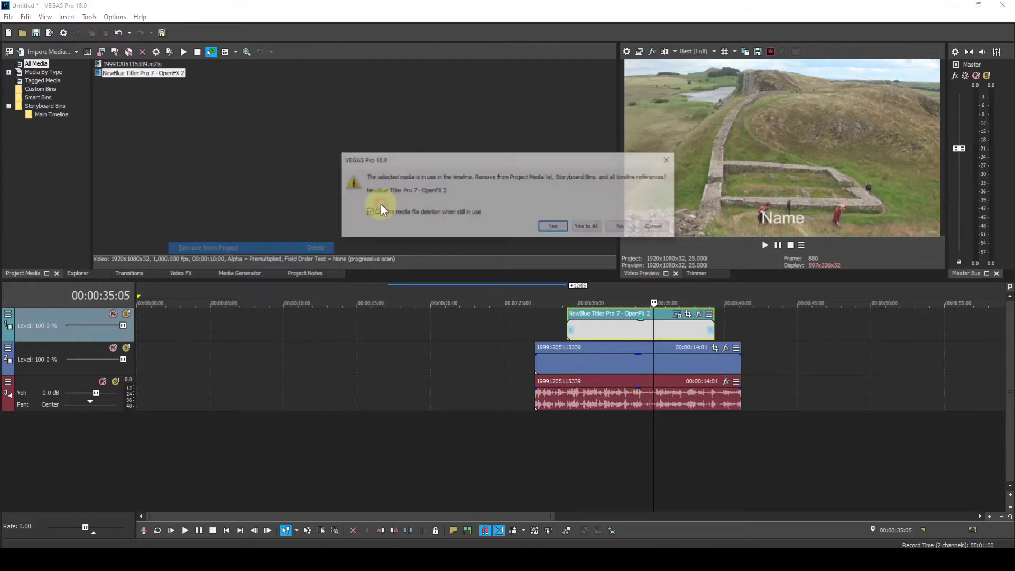
left_click(554, 228)
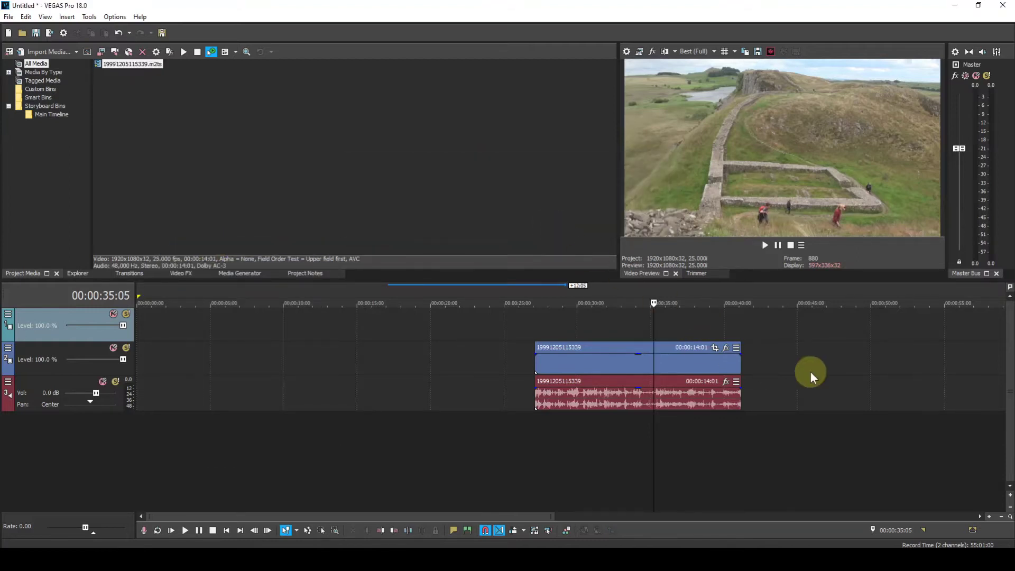
right_click(109, 319)
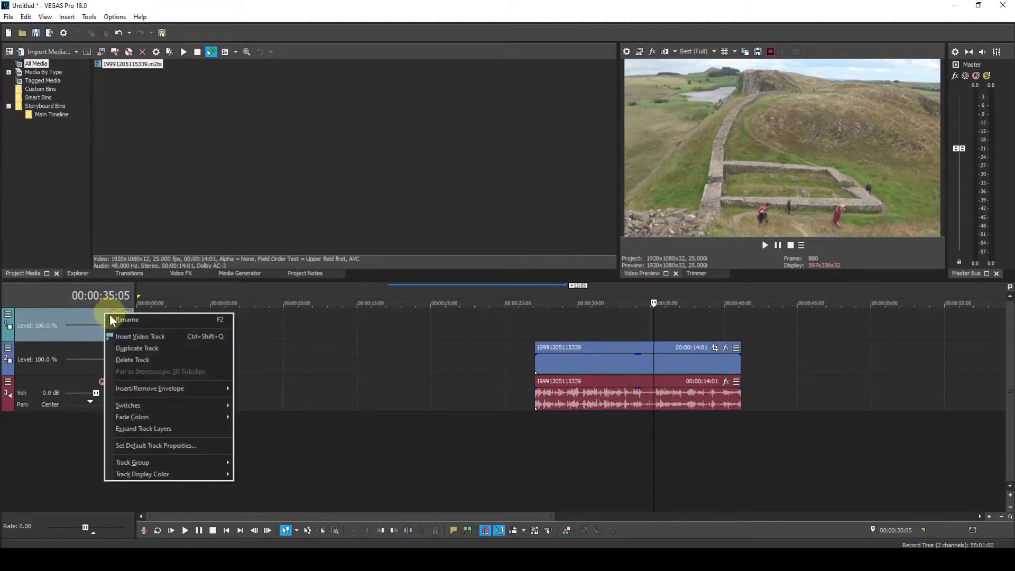
left_click(152, 361)
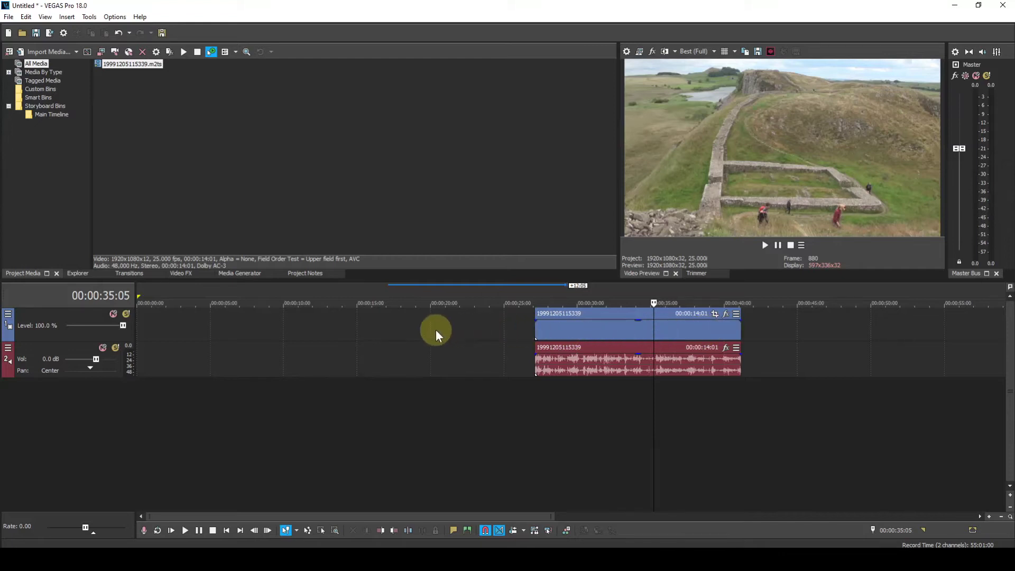
Step: Apply the NewBlue Titler Pro 7 Default preset from Video FX Favorites onto the landscape clip
left_click(181, 274)
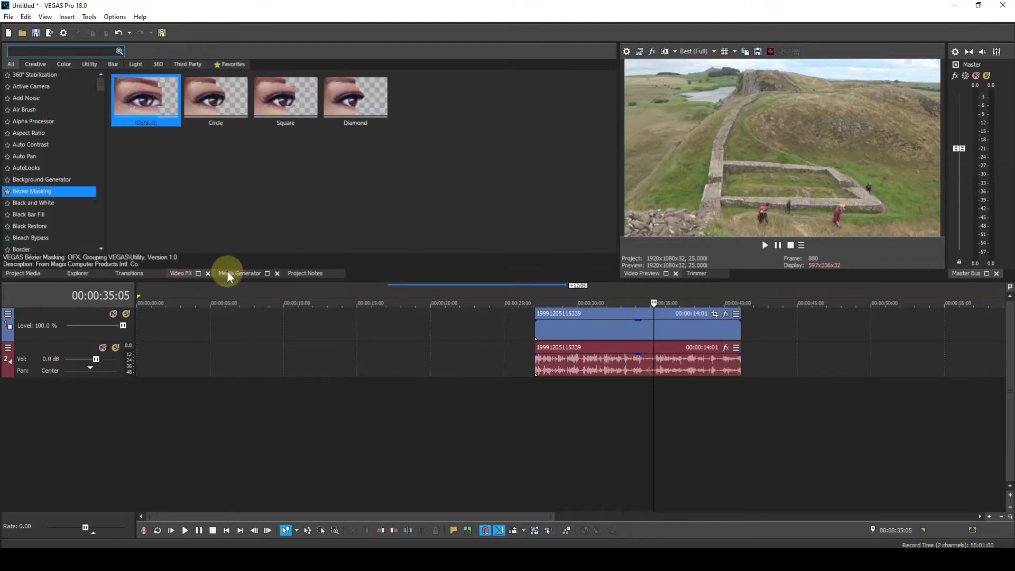
left_click(231, 65)
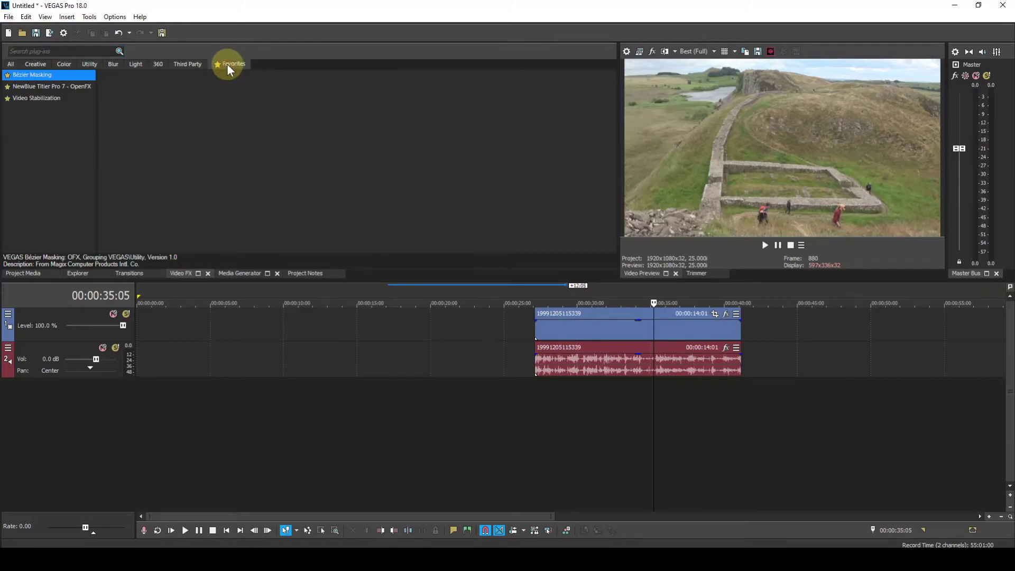
left_click(43, 88)
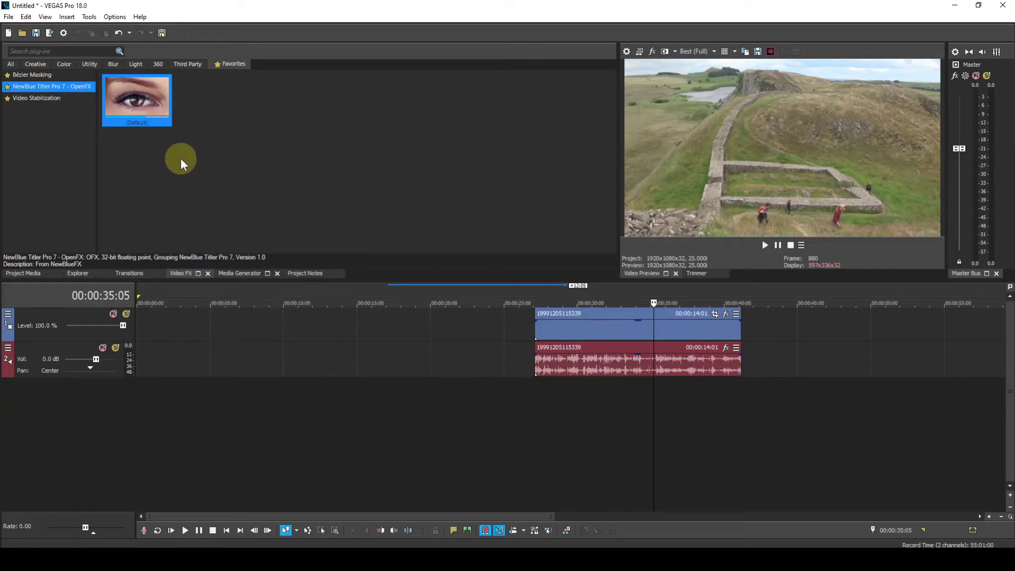
left_click_drag(135, 103, 618, 326)
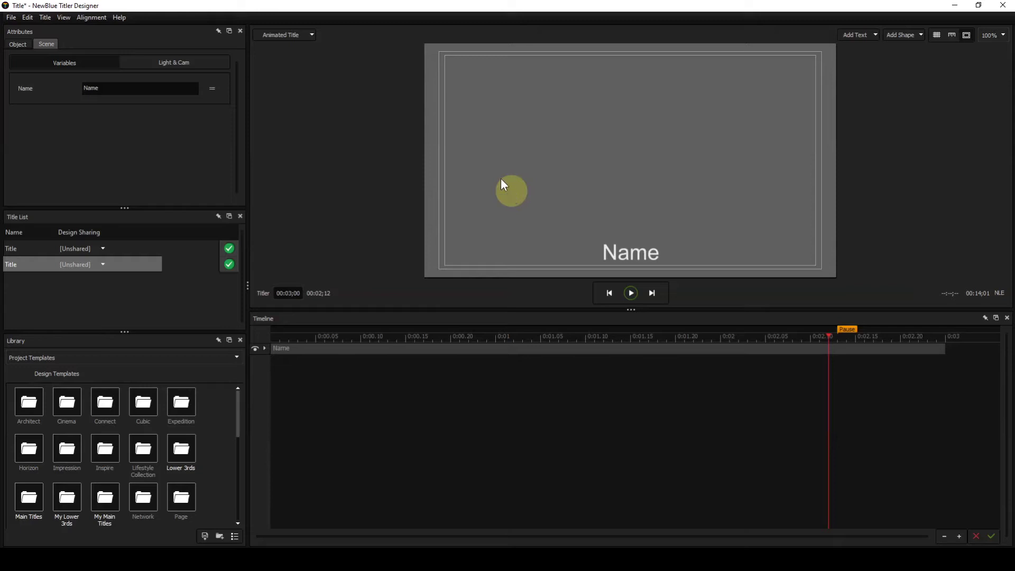
Step: Set the Titler canvas background to Video from NLE under View > Background
left_click(62, 18)
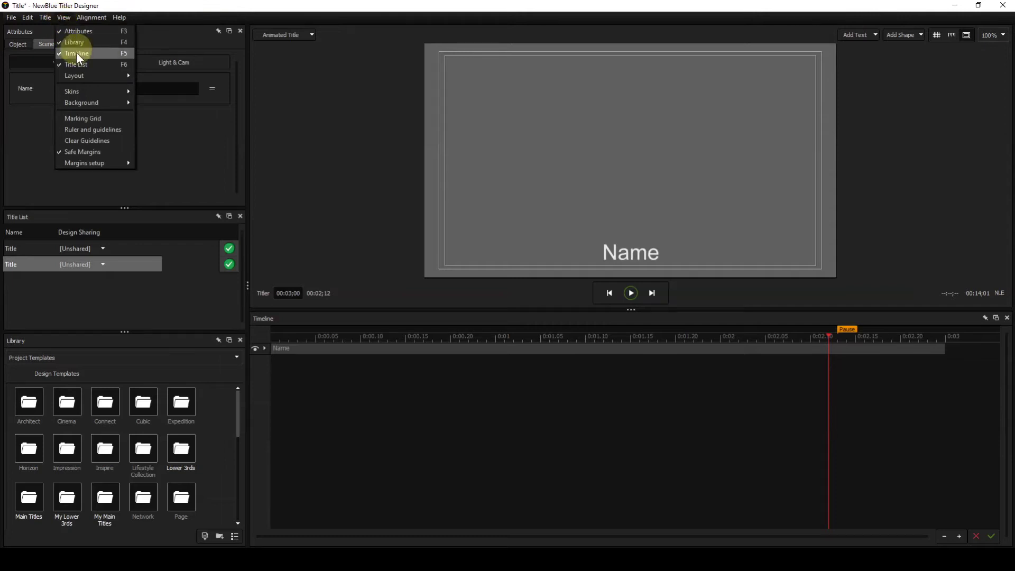
mouse_move(65, 103)
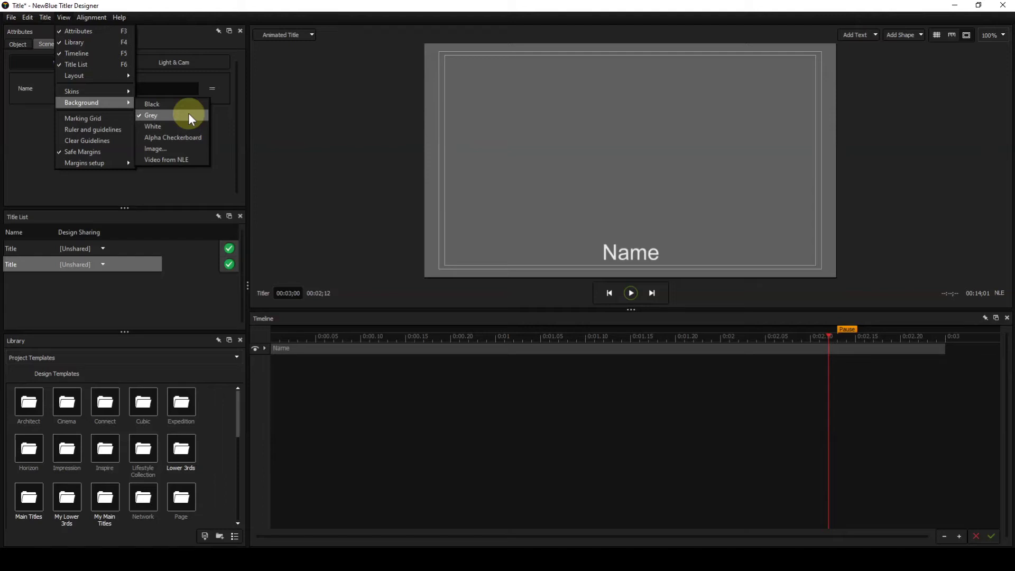
left_click(175, 161)
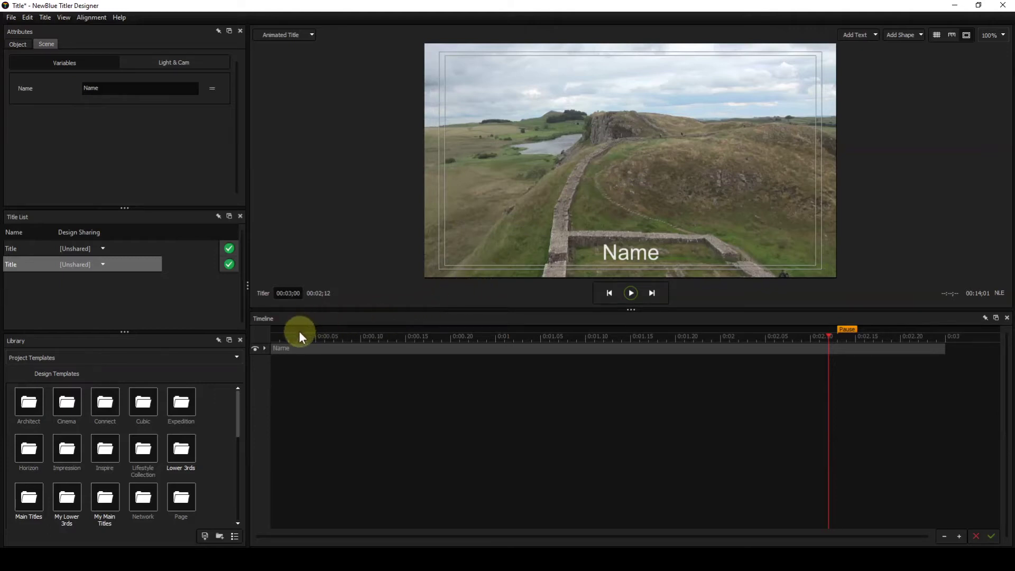
left_click_drag(281, 337, 271, 339)
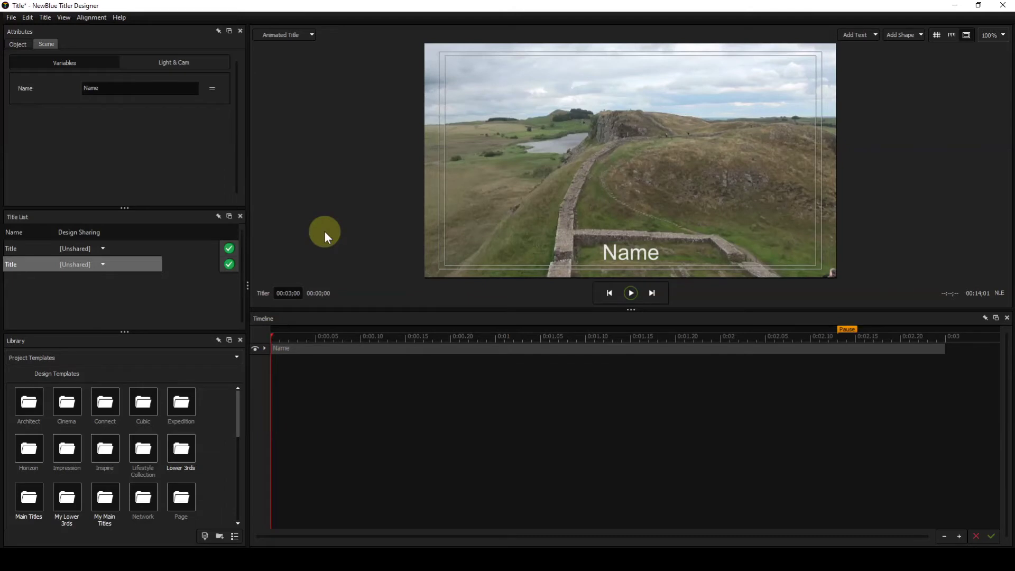
key("space")
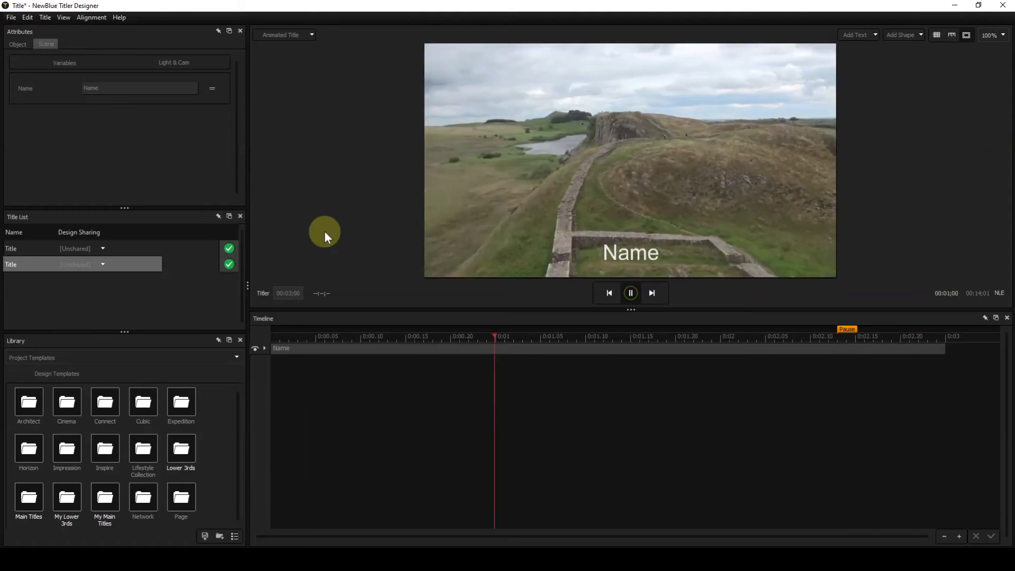
key("space")
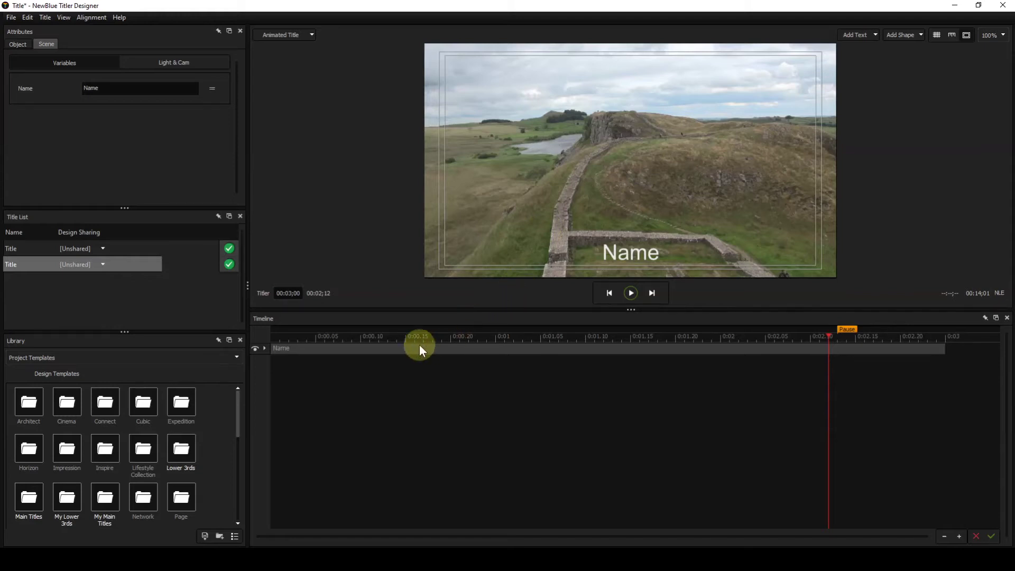
left_click_drag(405, 340, 274, 346)
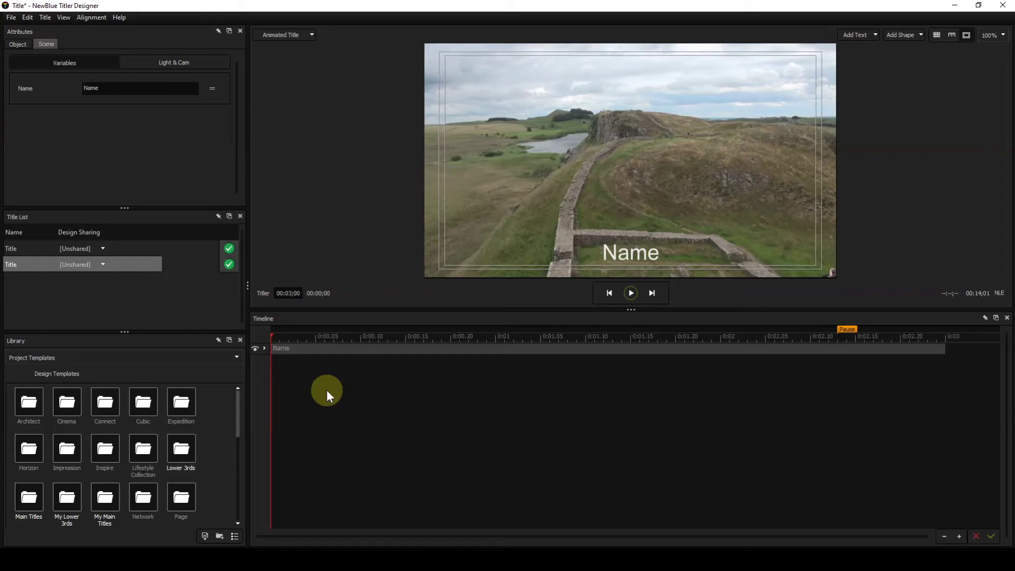
key("space")
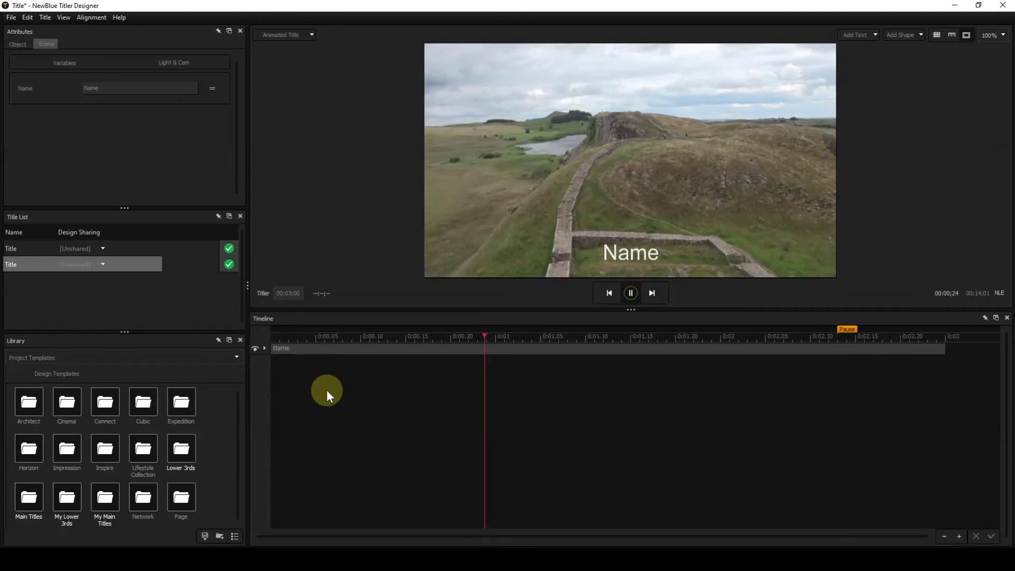
key("space")
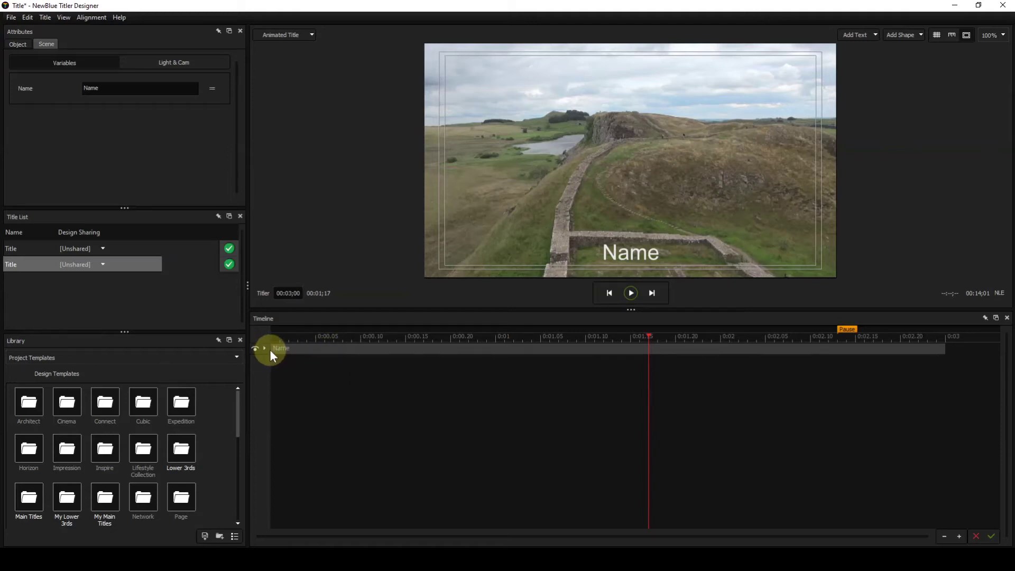
Step: Trim the Name text clip to start later, nudge it into place, and return the playhead to 0
left_click_drag(270, 349, 494, 351)
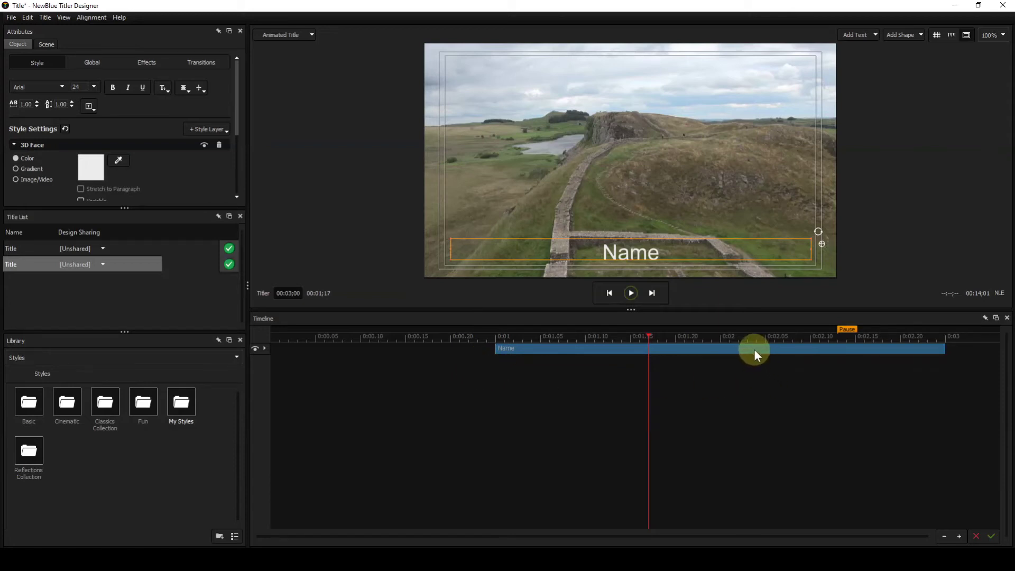
left_click_drag(754, 349, 675, 352)
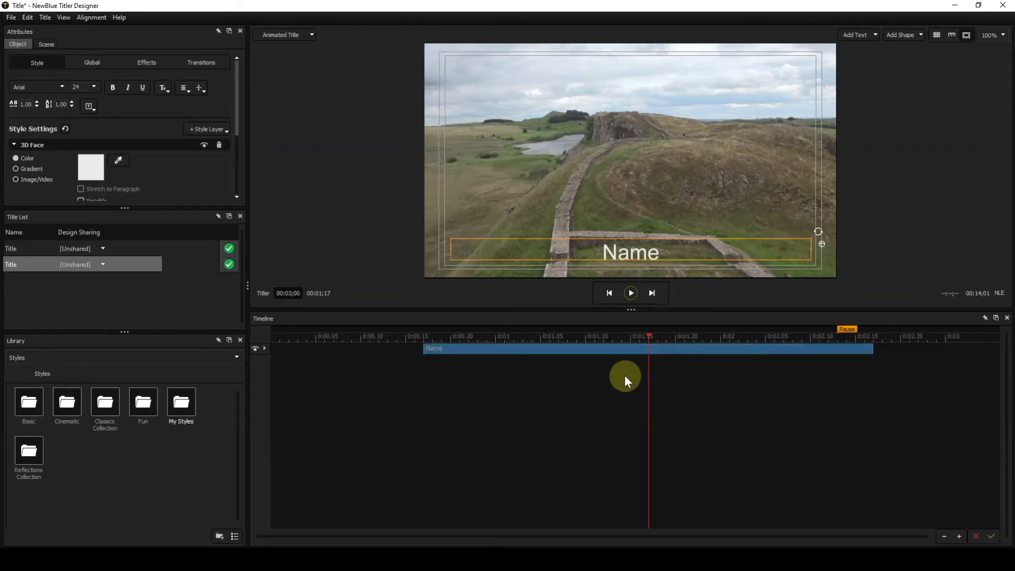
left_click_drag(608, 351, 598, 350)
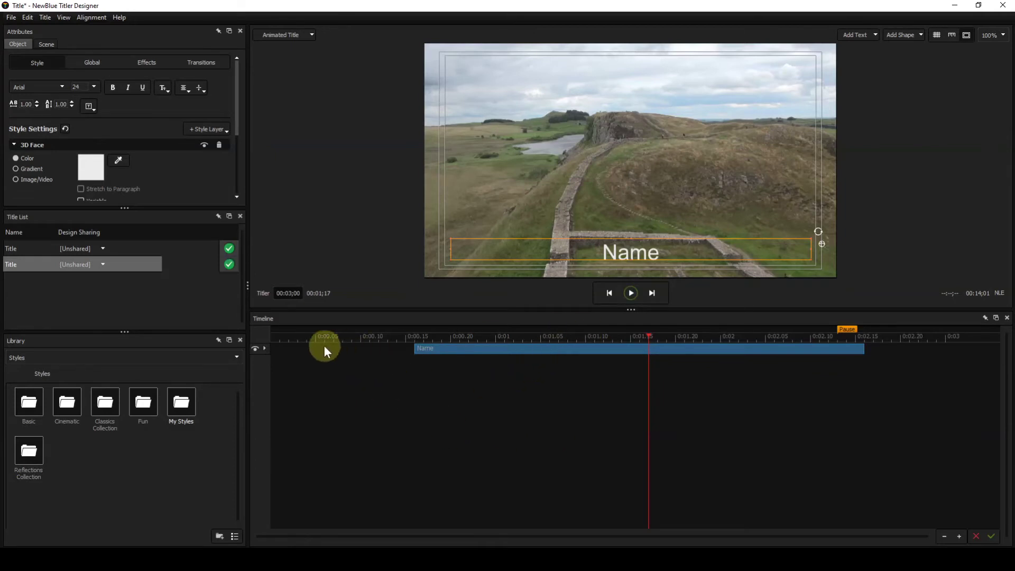
left_click_drag(292, 340, 268, 338)
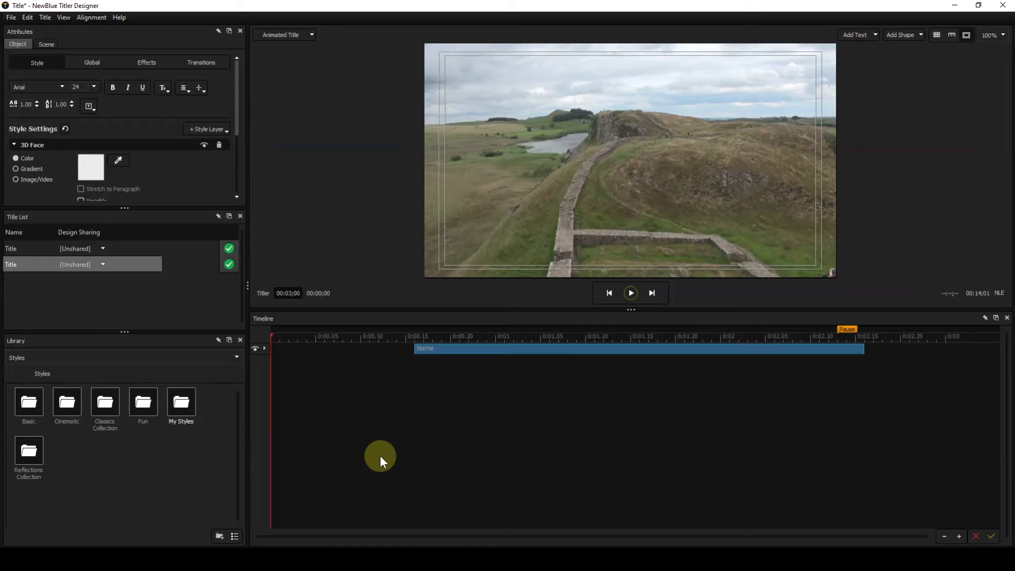
key("space")
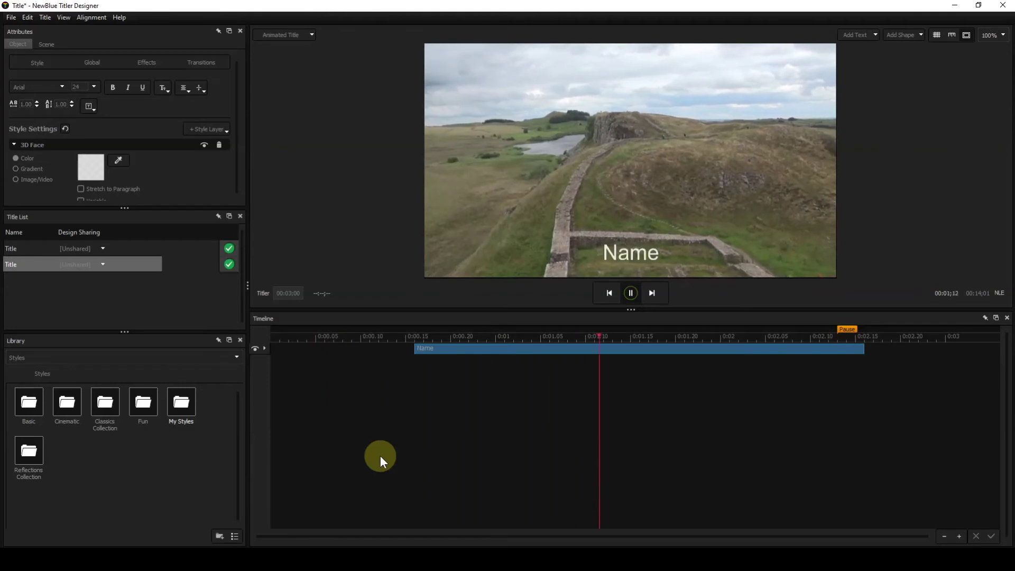
key("space")
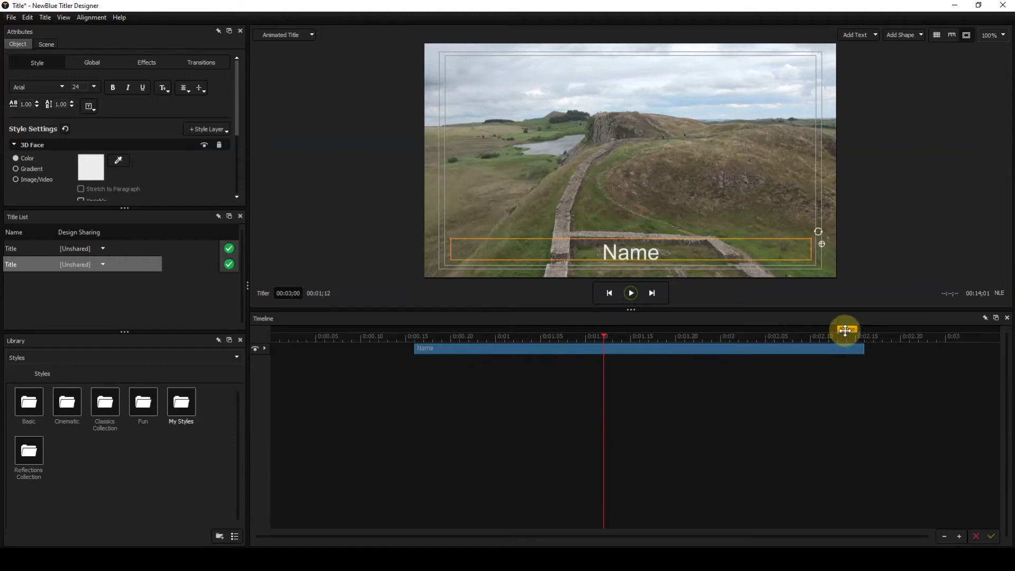
Step: Move the yellow Pause marker on the Timeline ruler left to about 0:01.14
left_click_drag(845, 330, 627, 330)
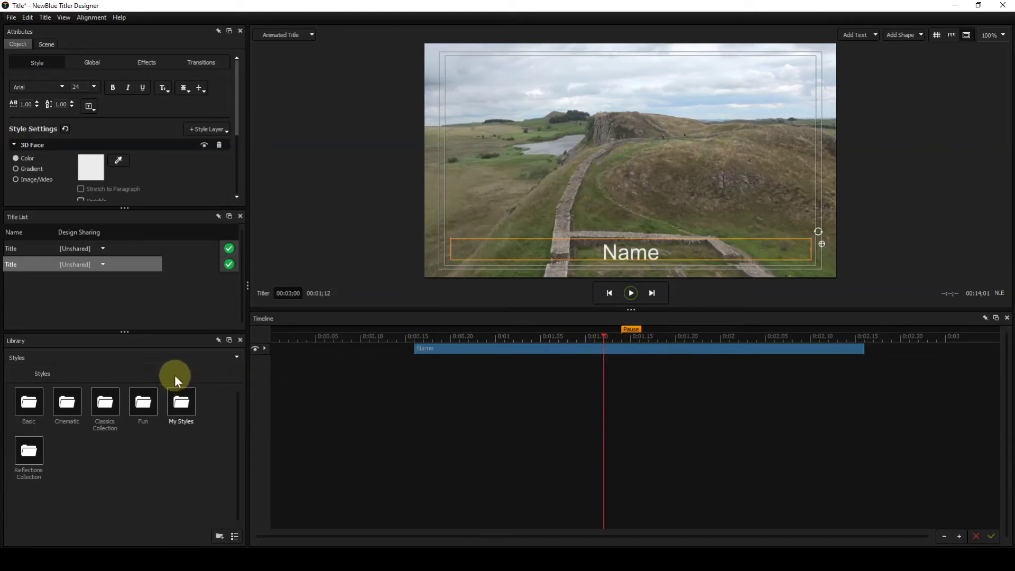
Step: Apply the Green Streak L3rd One Line V02 template from Project Templates > My Lower 3rds
left_click(236, 357)
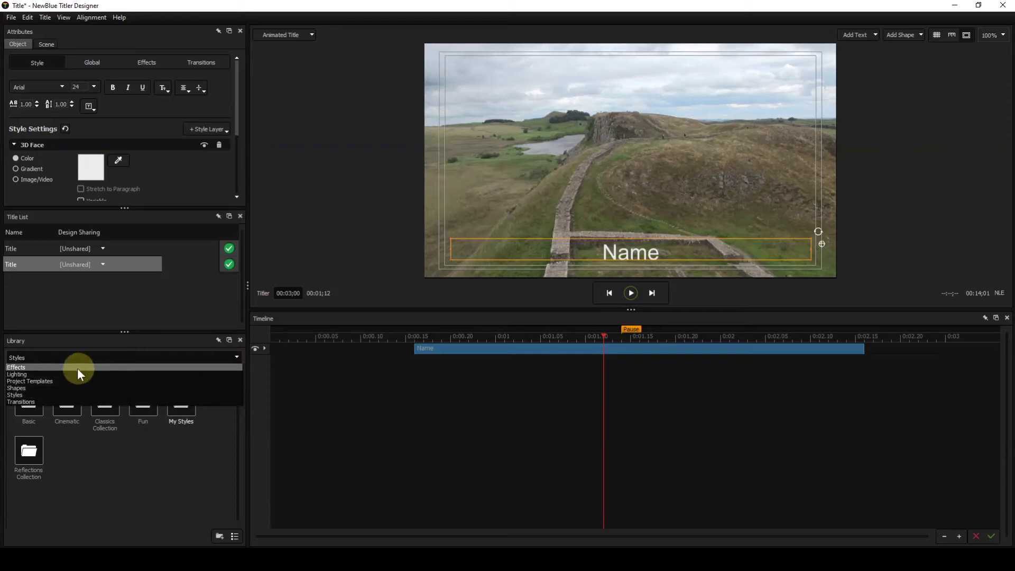
left_click(52, 382)
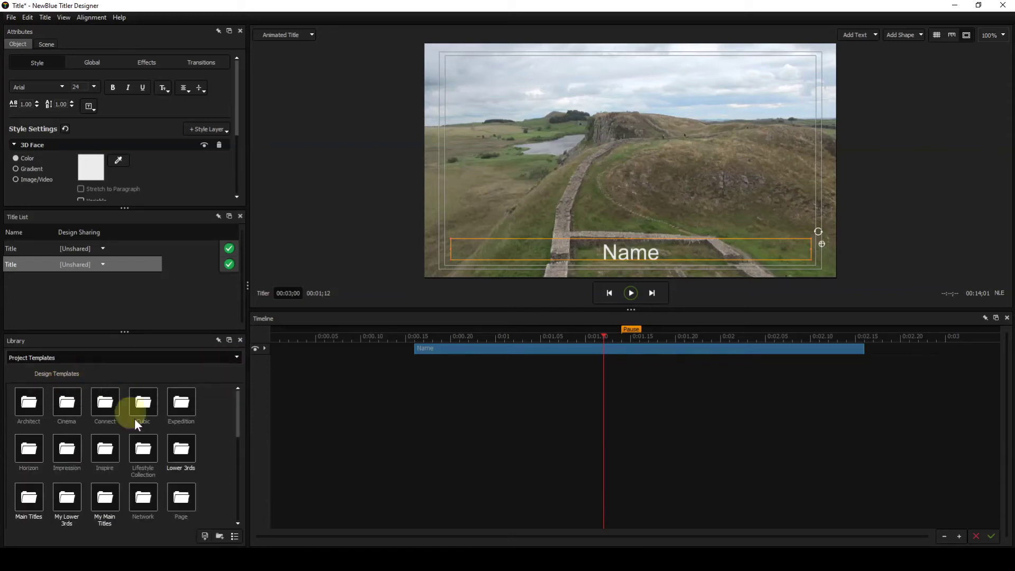
scroll(149, 442, "down", 2)
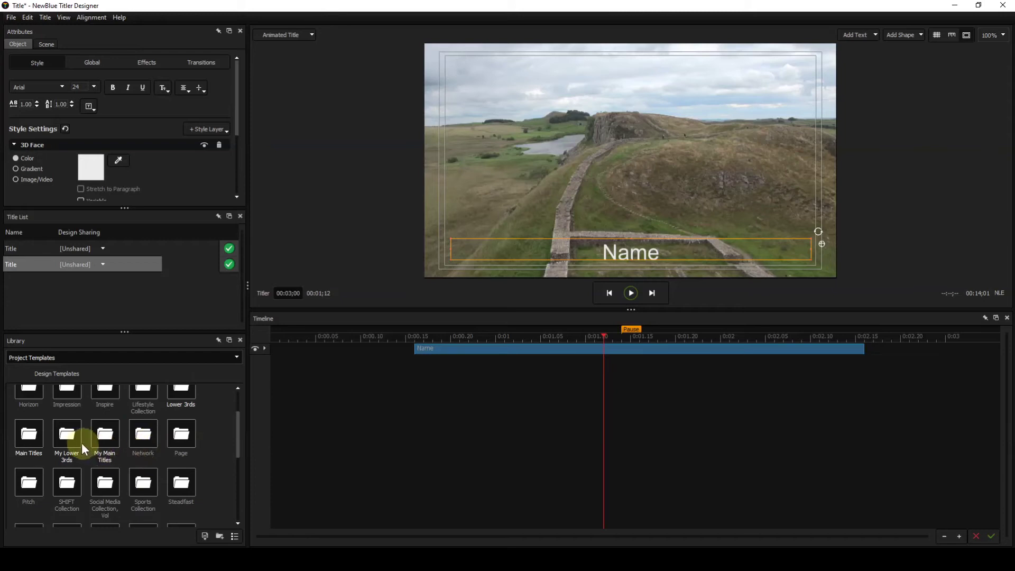
double_click(69, 440)
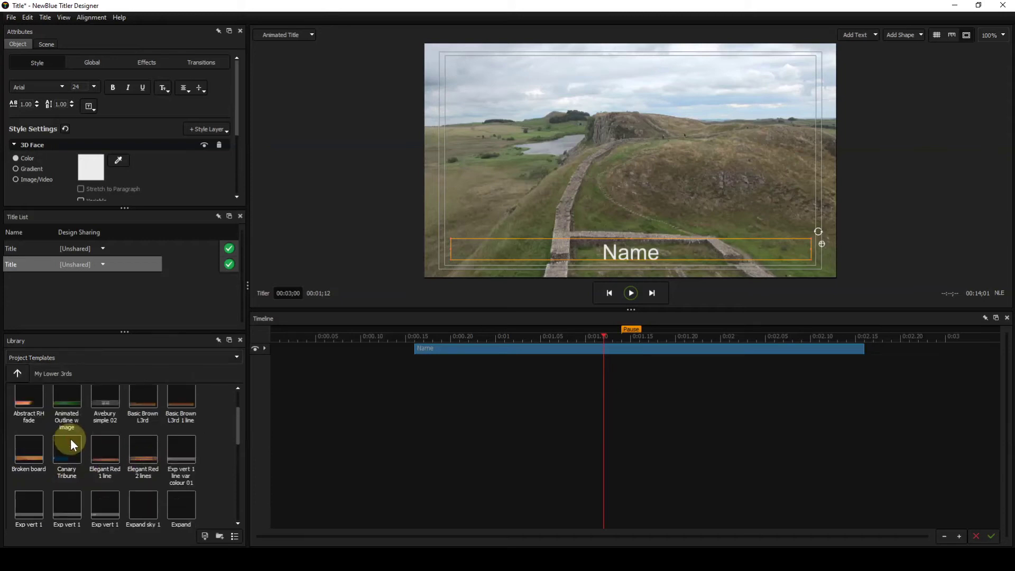
scroll(201, 429, "down", 3)
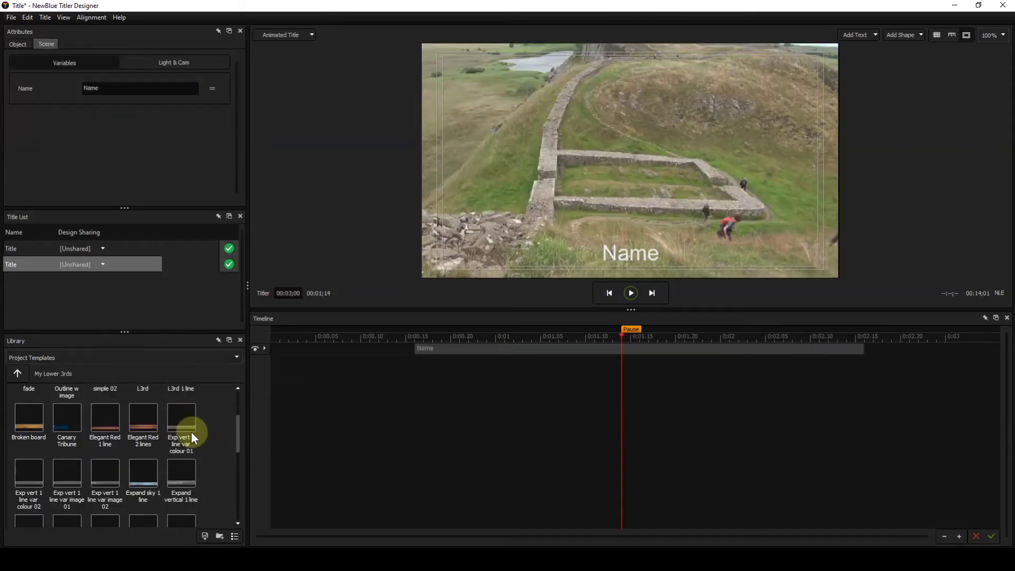
scroll(190, 437, "down", 1)
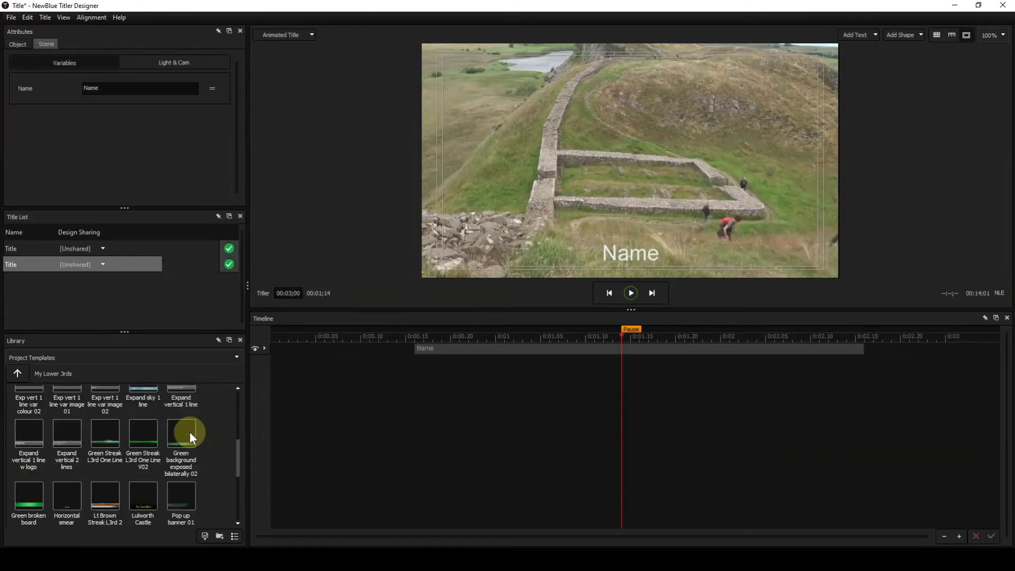
double_click(139, 447)
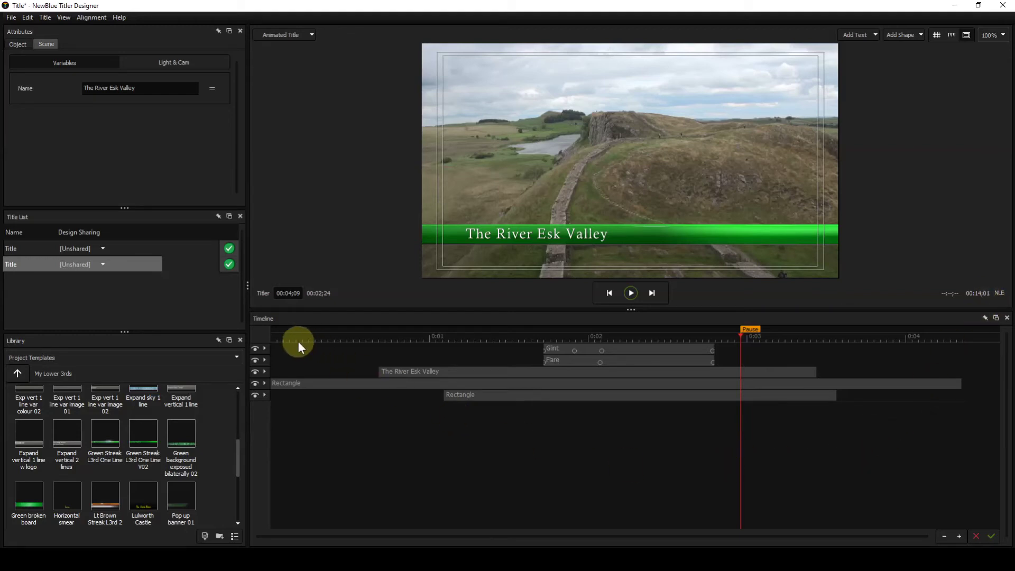
left_click_drag(298, 341, 267, 338)
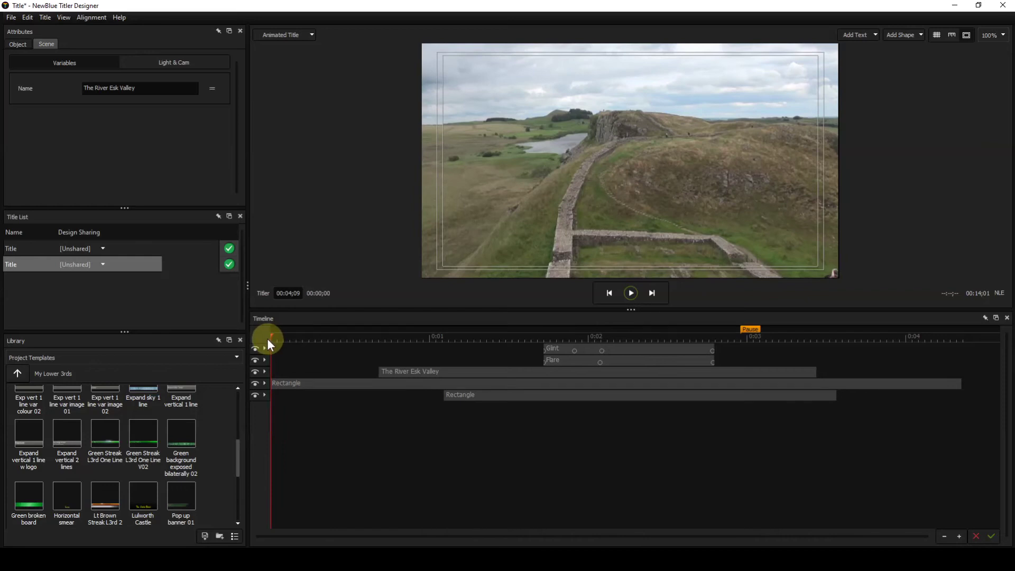
key("space")
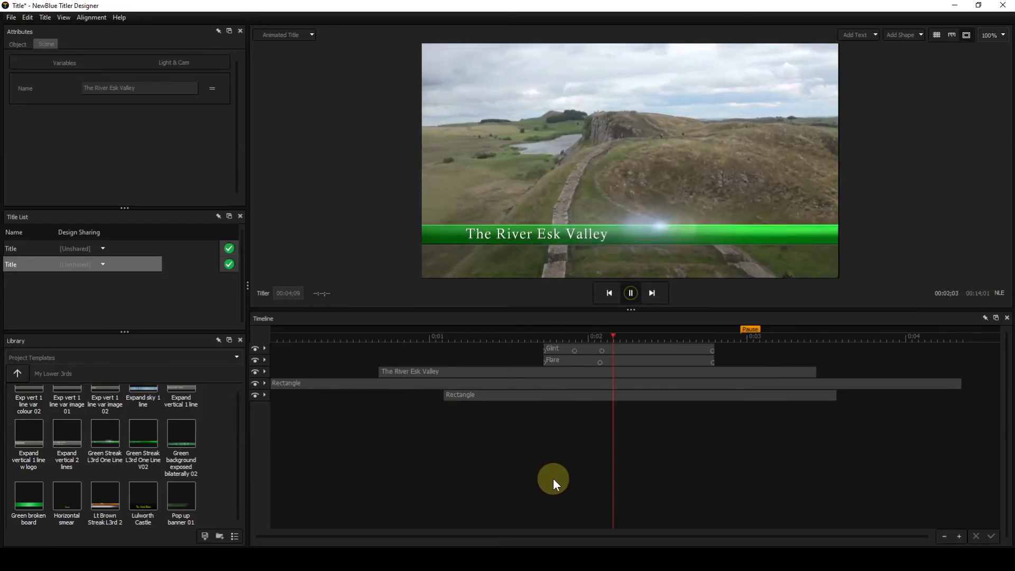
key("space")
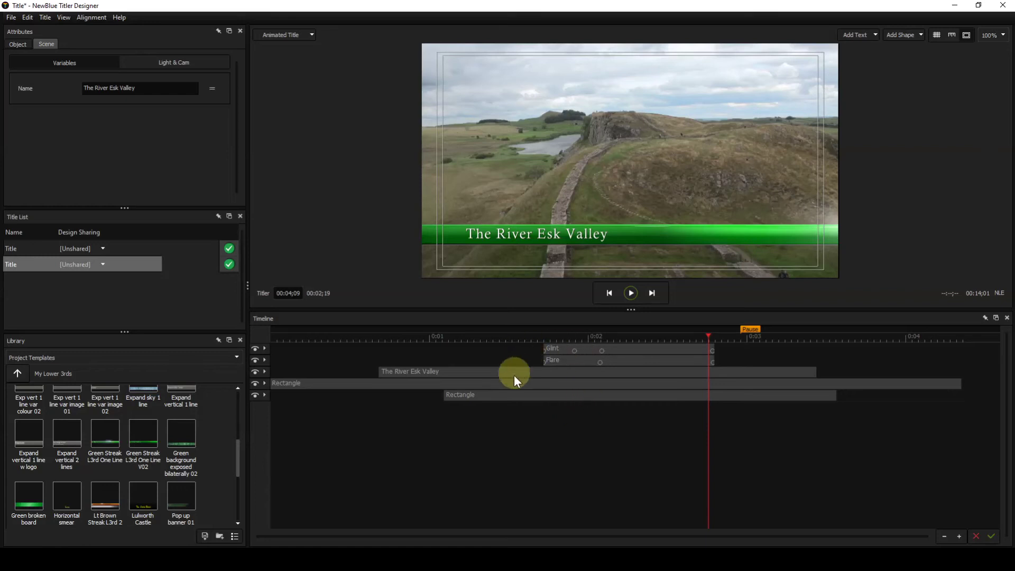
Step: Group all five banner layers into 'Group of 5' and move its start right to about 0:01
left_click(574, 398)
key("shift")
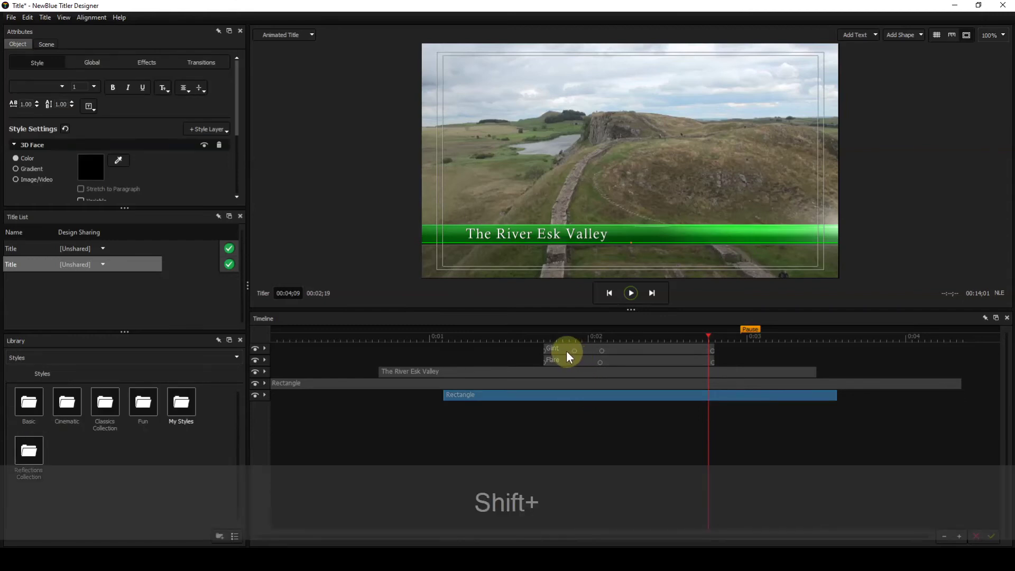
left_click(566, 350, "shift")
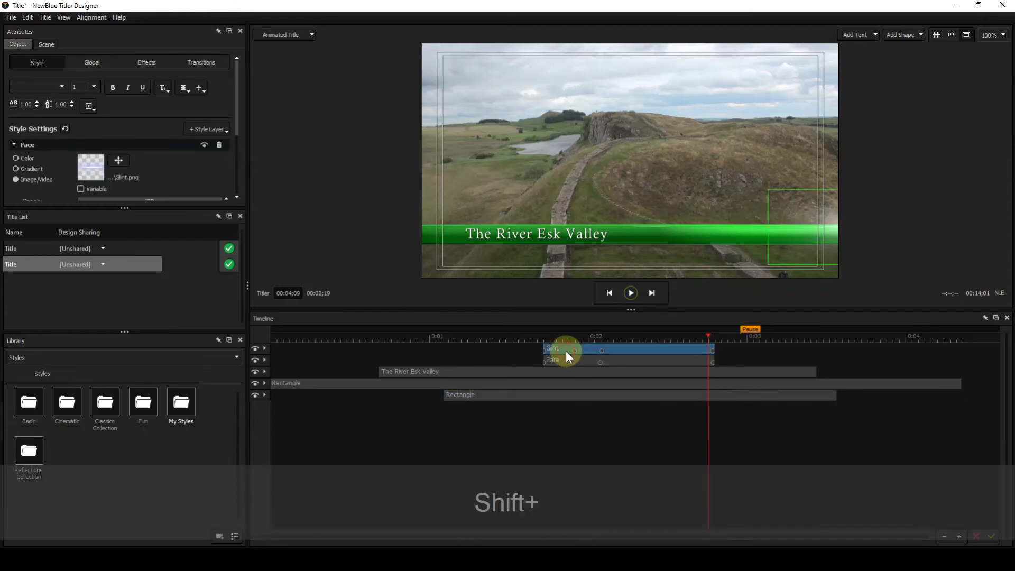
right_click(575, 385)
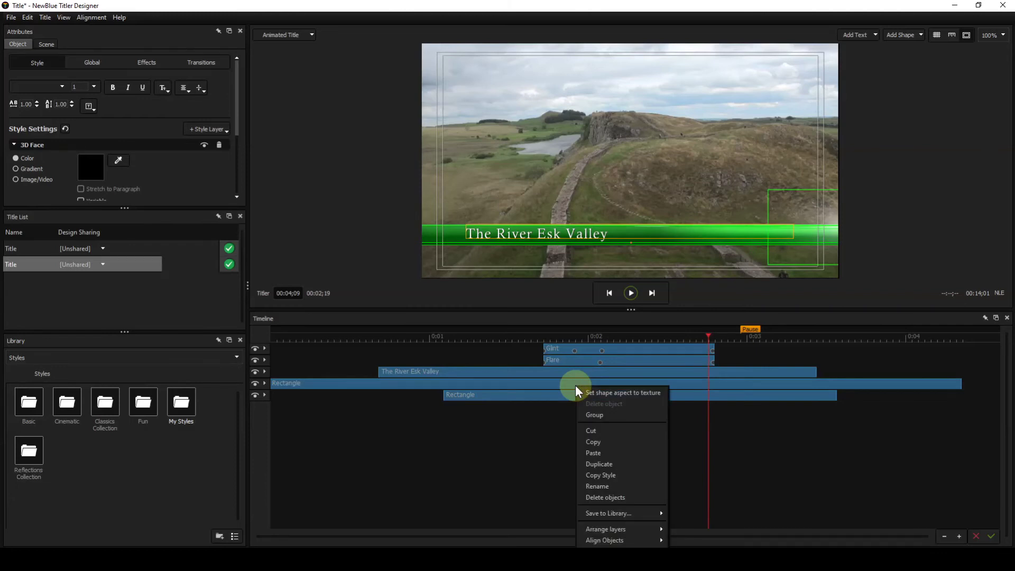
left_click(594, 414)
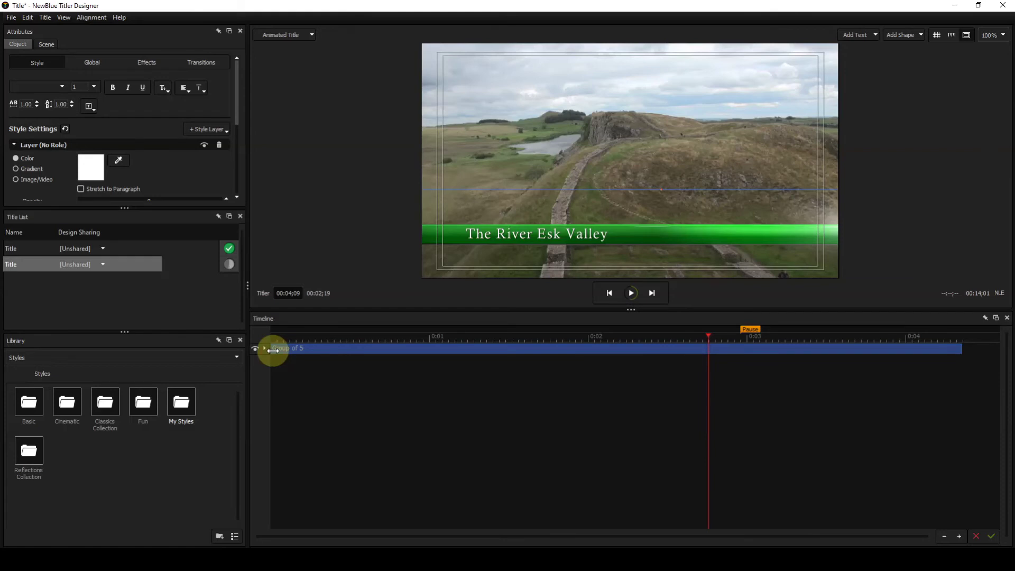
left_click_drag(272, 350, 398, 351)
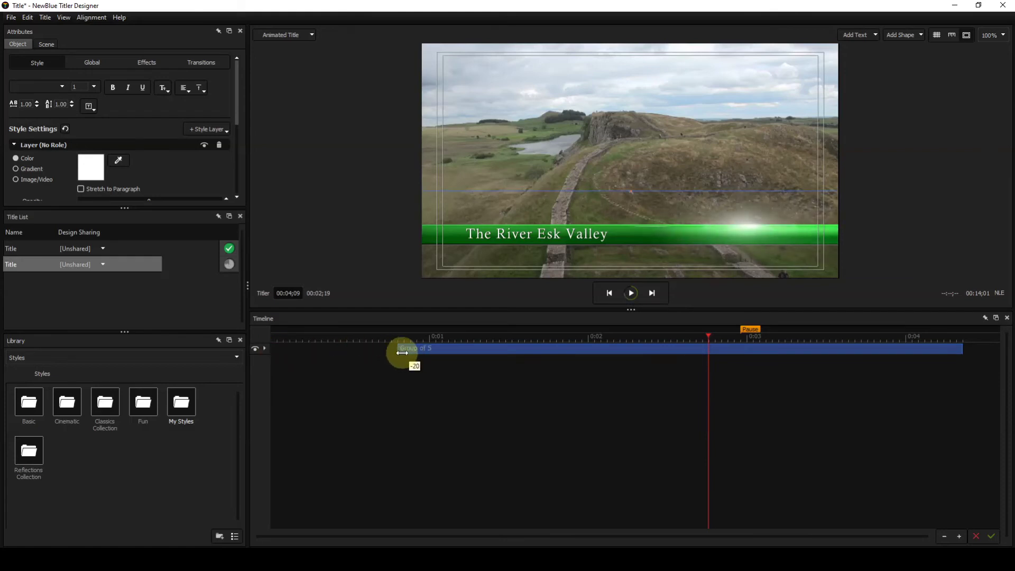
left_click(963, 351)
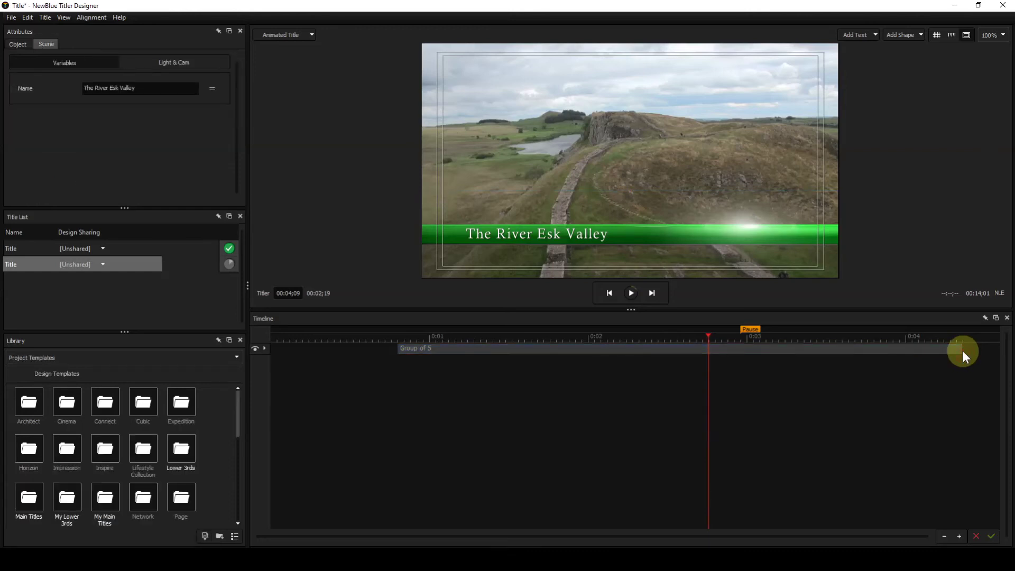
left_click_drag(963, 349, 835, 352)
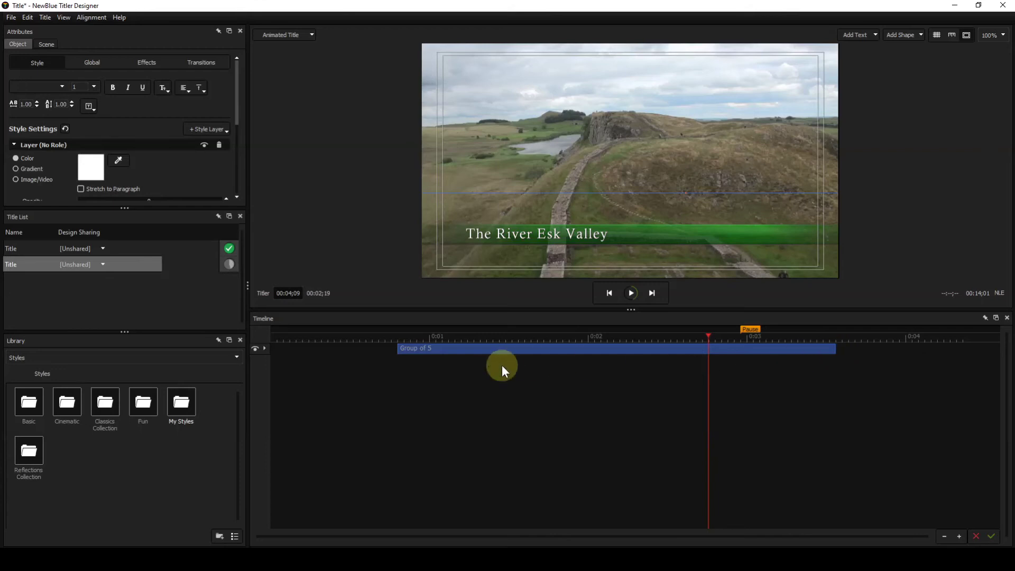
left_click_drag(399, 349, 449, 349)
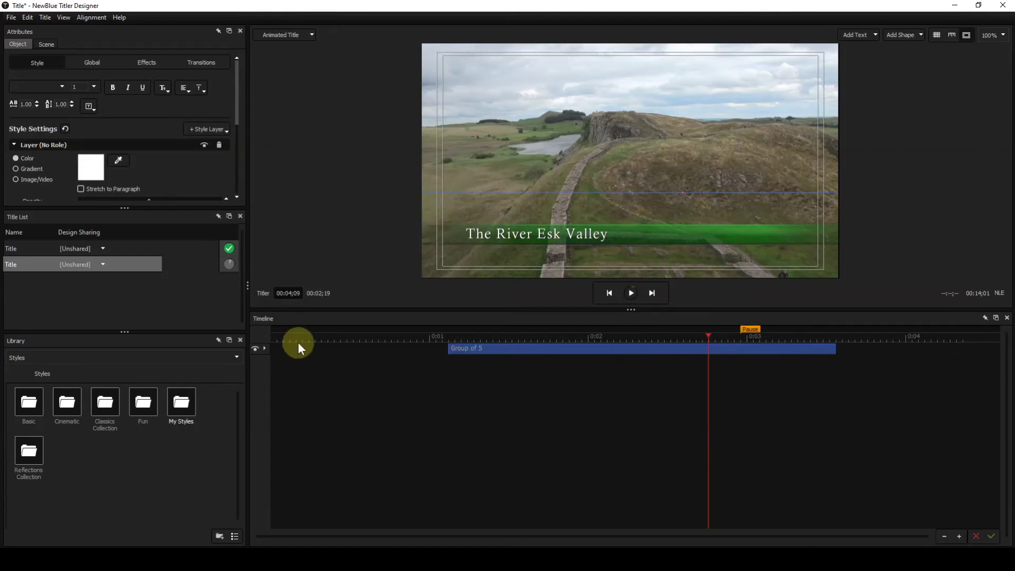
left_click_drag(283, 339, 268, 338)
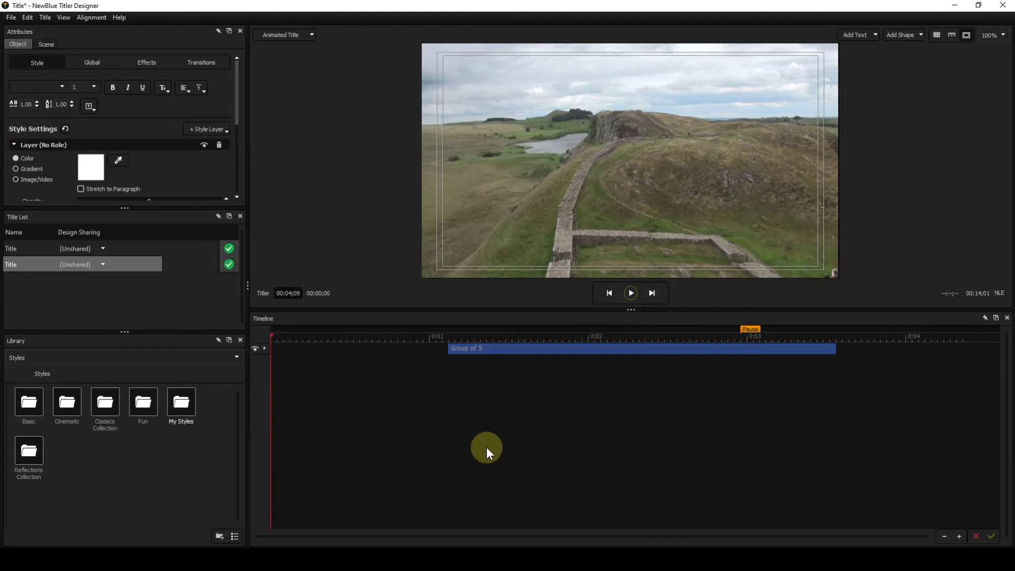
key("space")
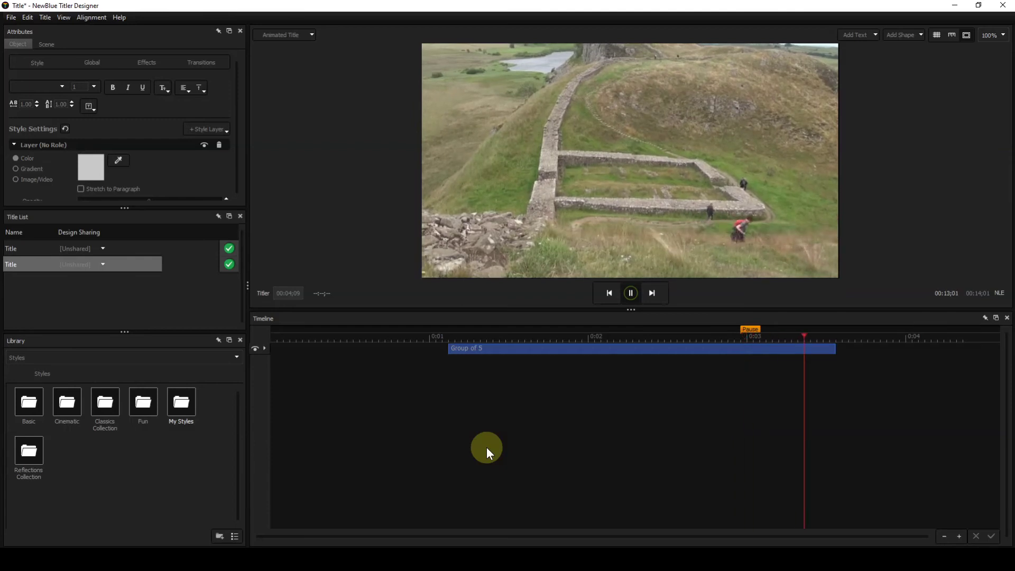
Step: Replay the title from the start and move the Pause marker to about 0:02.6
key("space")
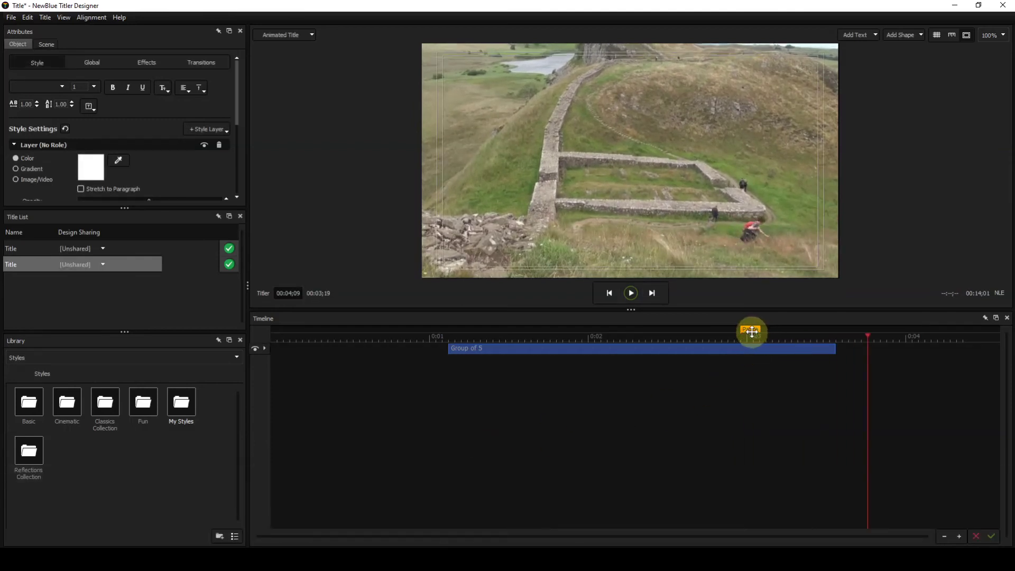
left_click_drag(752, 331, 763, 330)
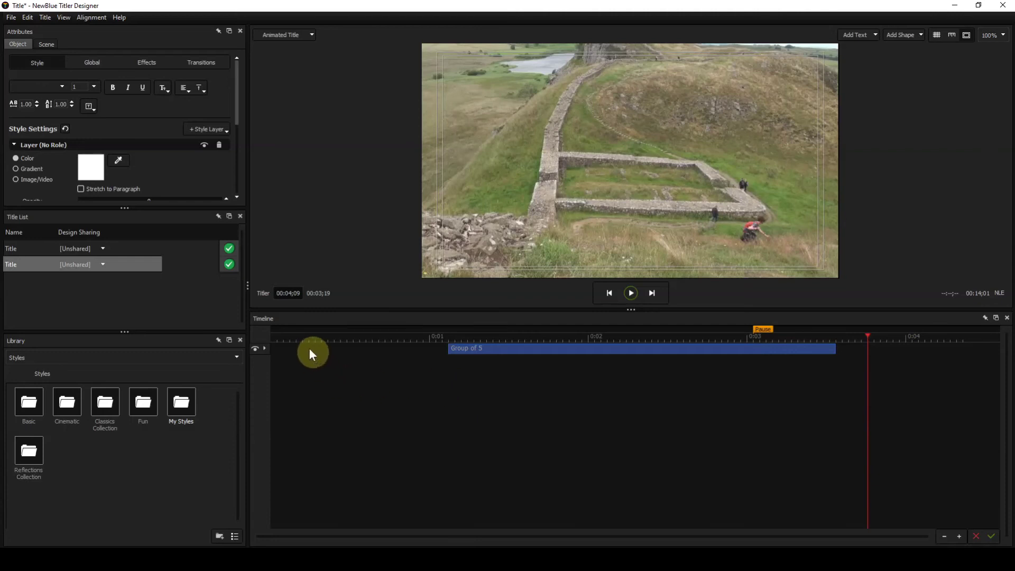
left_click(283, 337)
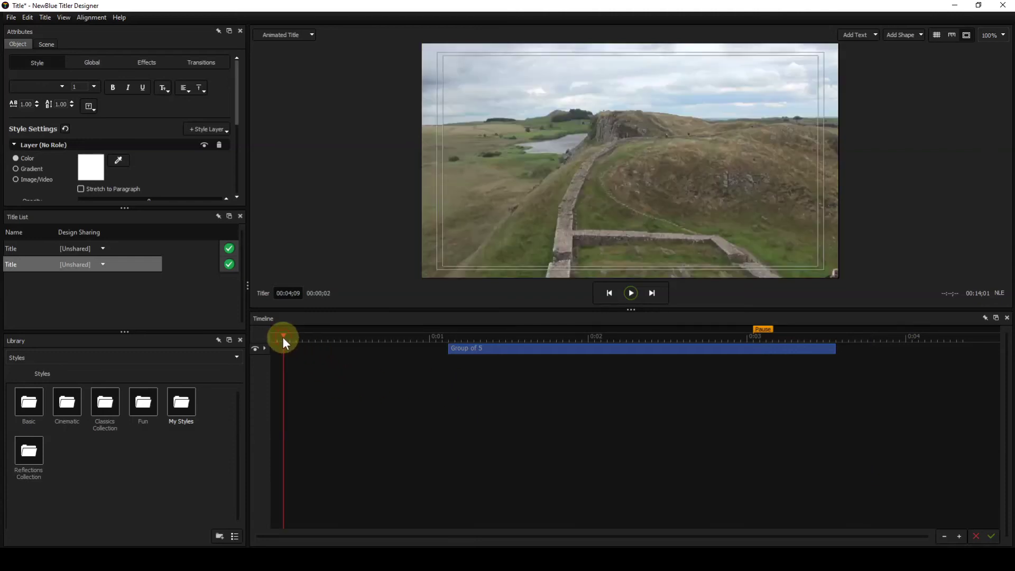
key("space")
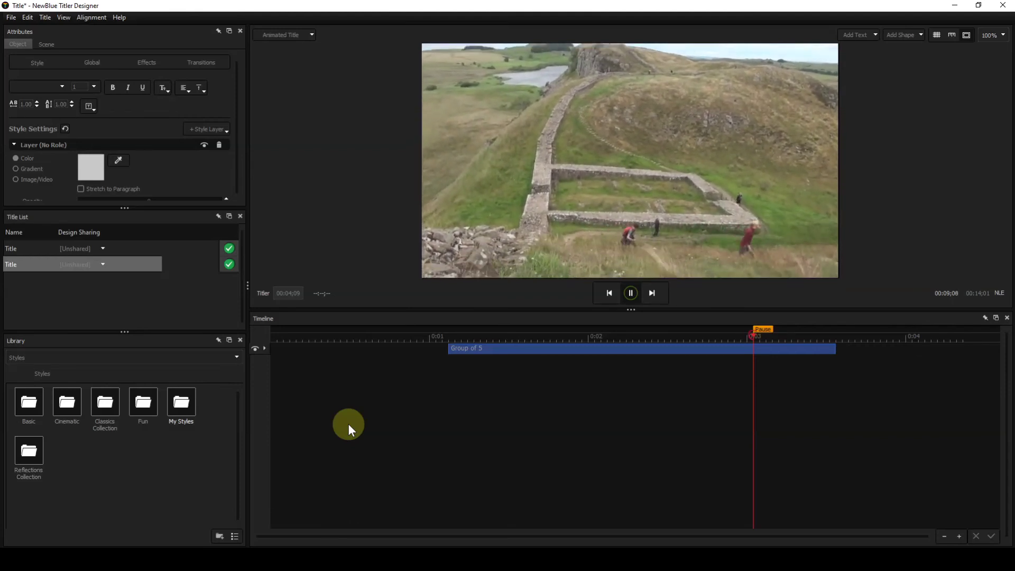
key("space")
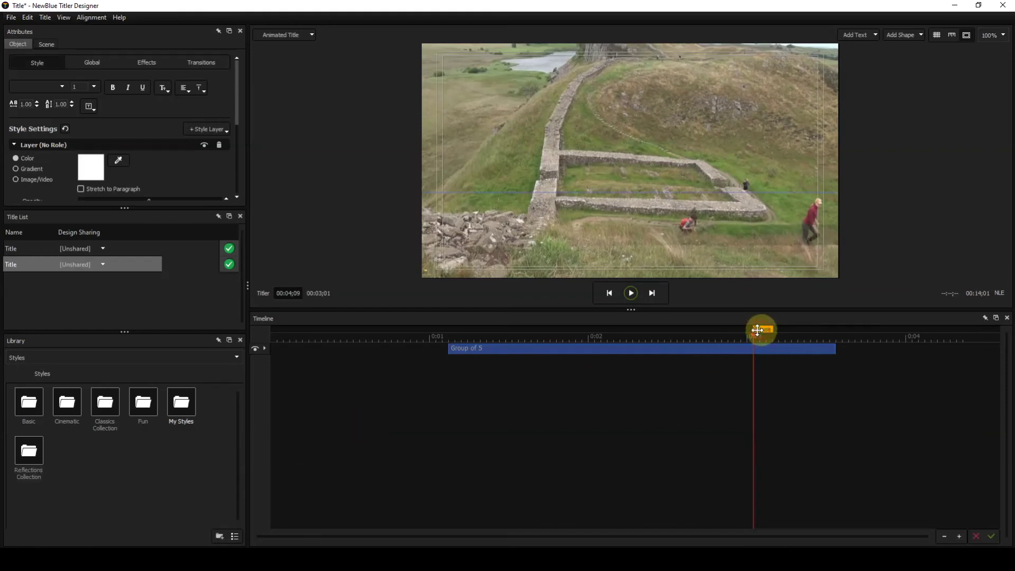
left_click_drag(763, 331, 688, 332)
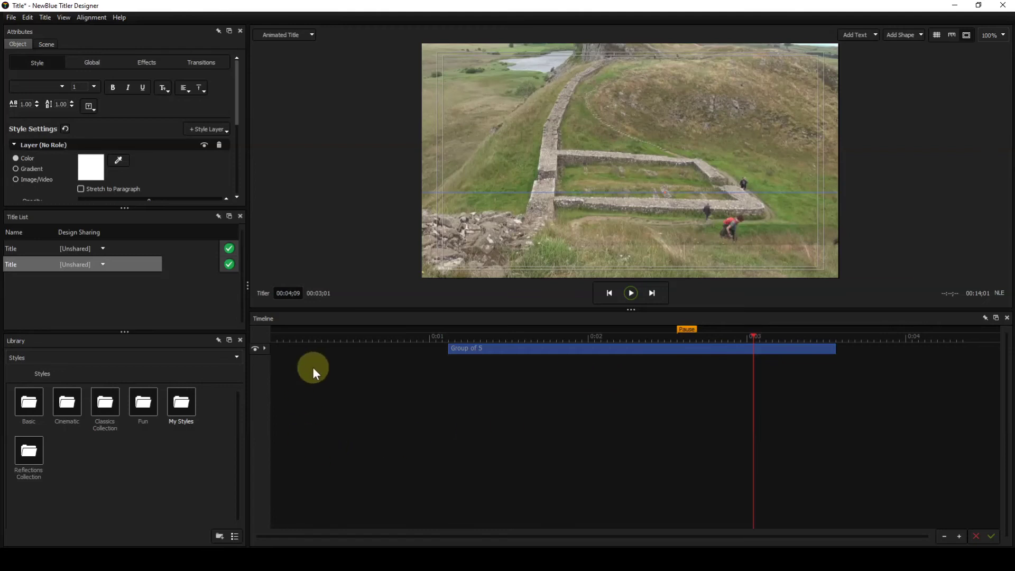
Step: Ungroup the Group of 5 into Flare, text and two Rectangle layers, and nudge the Pause point later
right_click(548, 348)
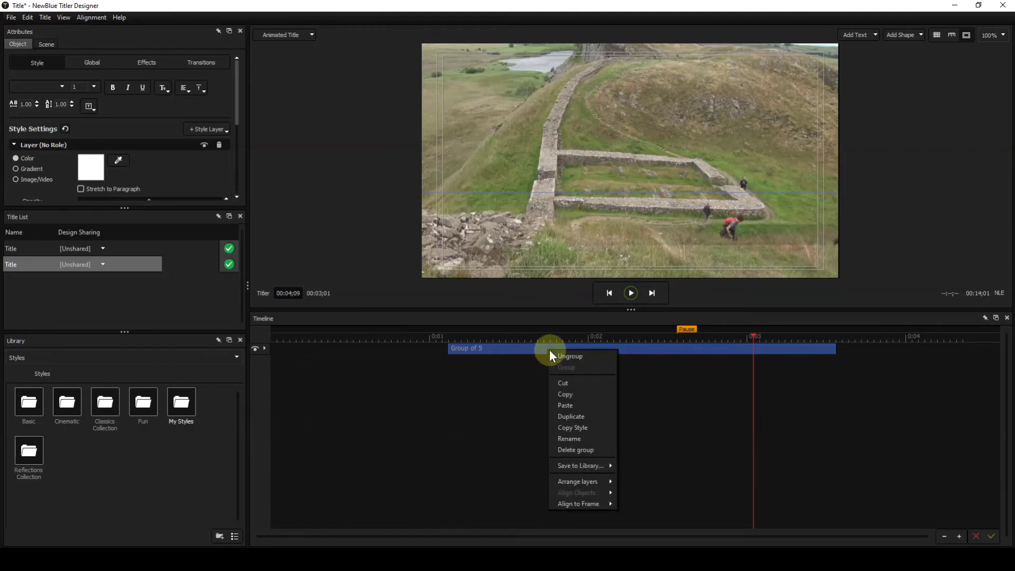
left_click(561, 356)
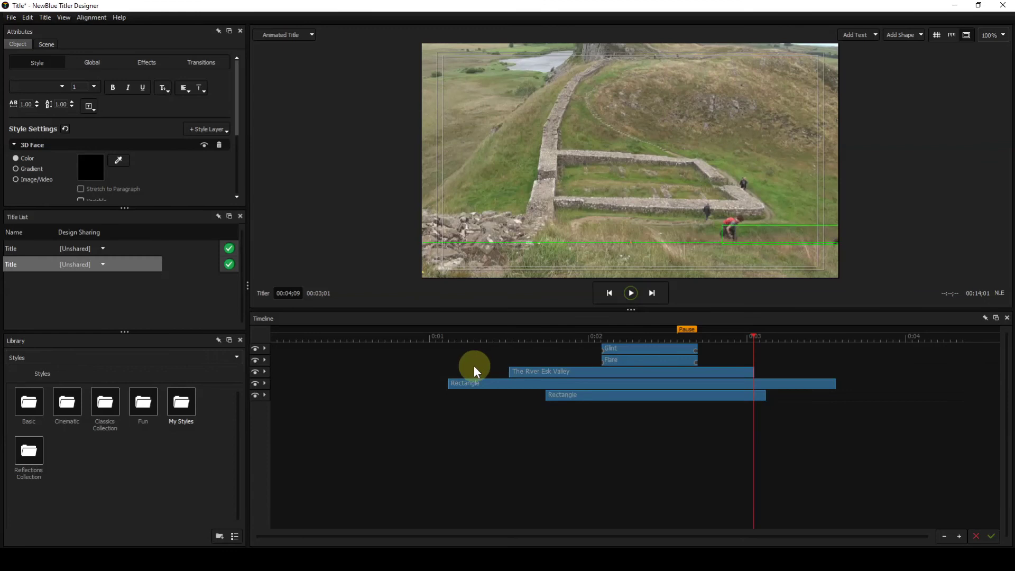
left_click(264, 372)
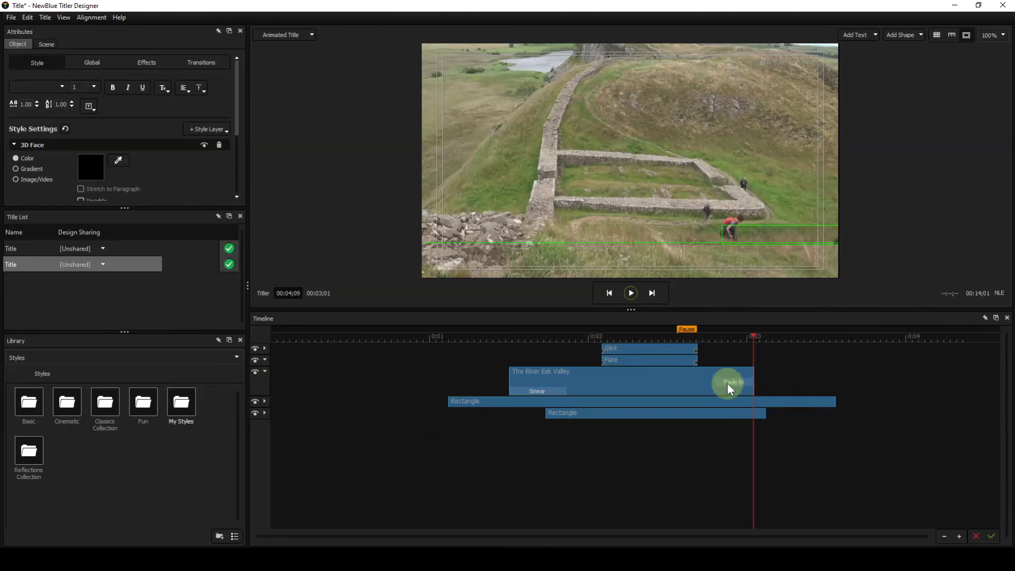
left_click_drag(680, 332, 709, 329)
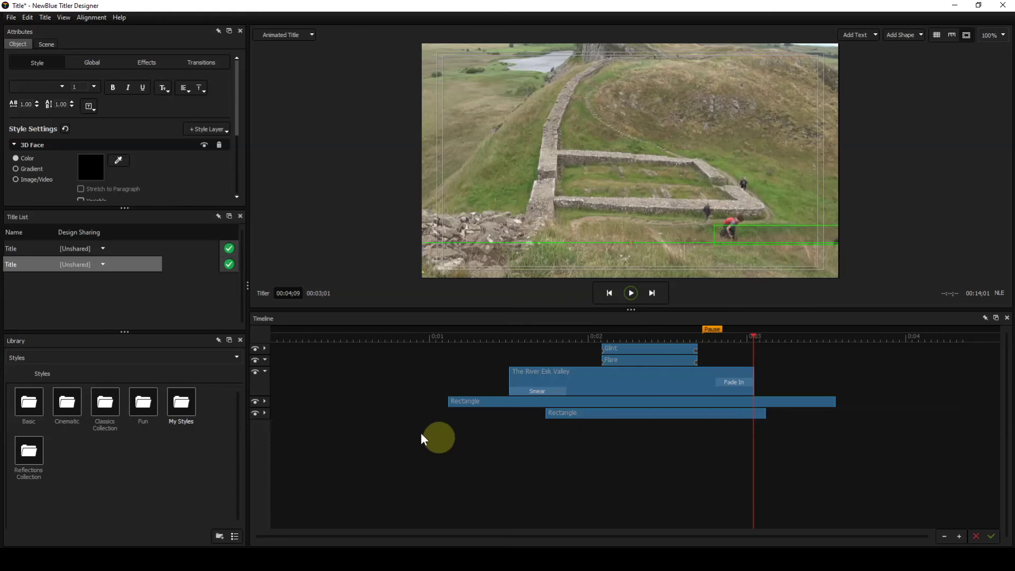
Step: Preview the title from the start, playing on past the pause point
left_click(283, 340)
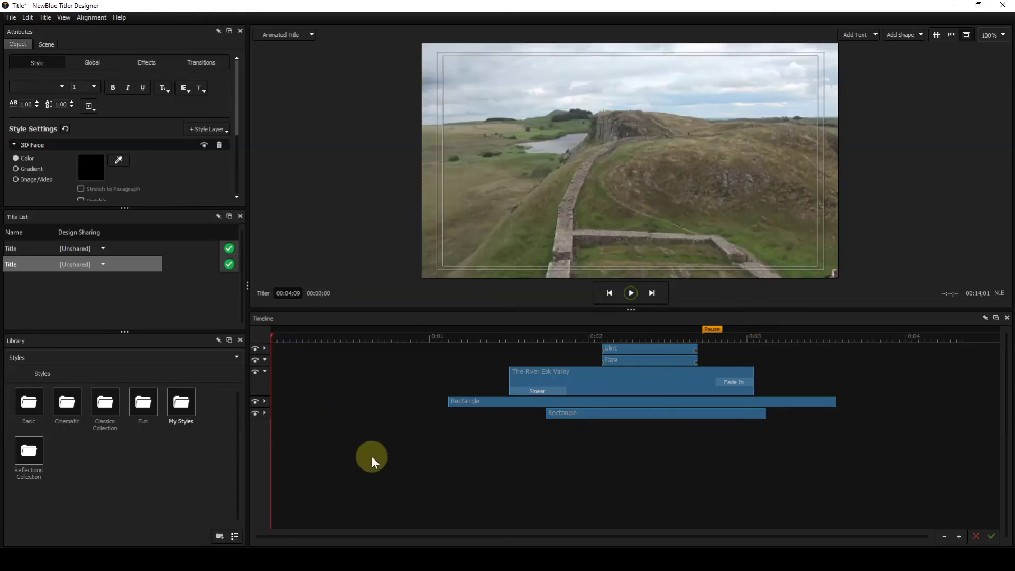
key("space")
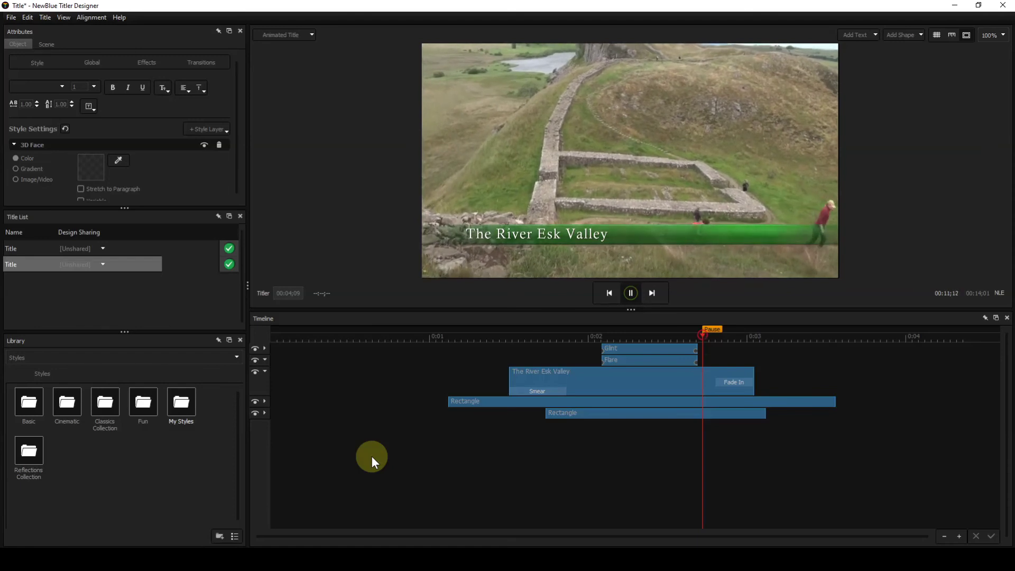
key("space")
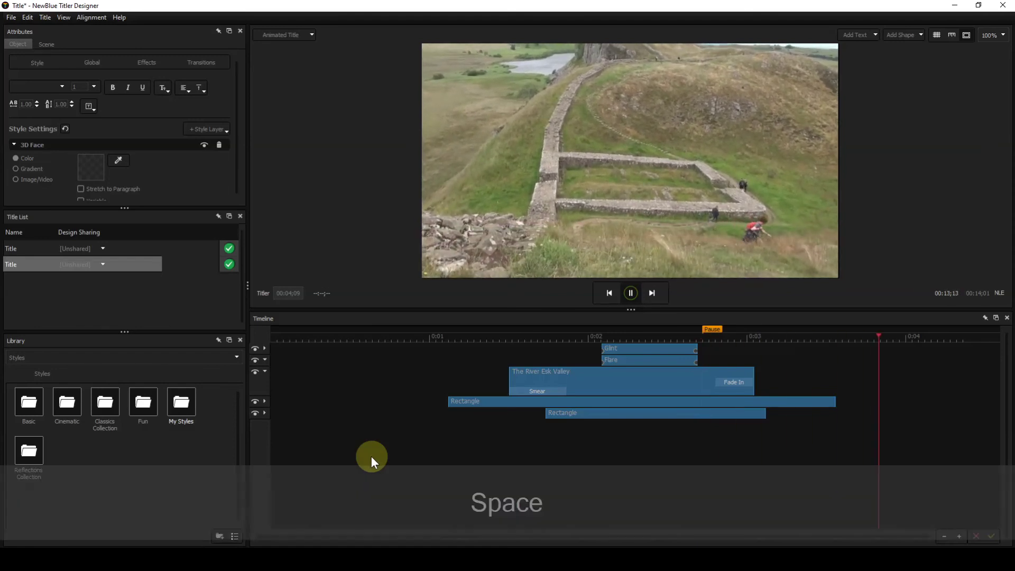
key("space")
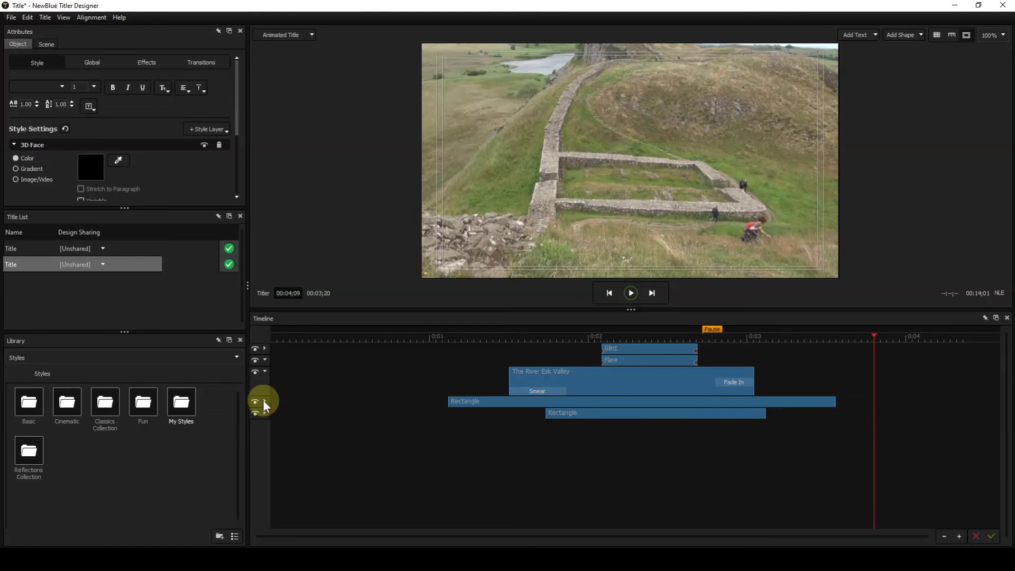
Step: Move the Pause point earlier to about 0:02.3 and replay the title
left_click(265, 401)
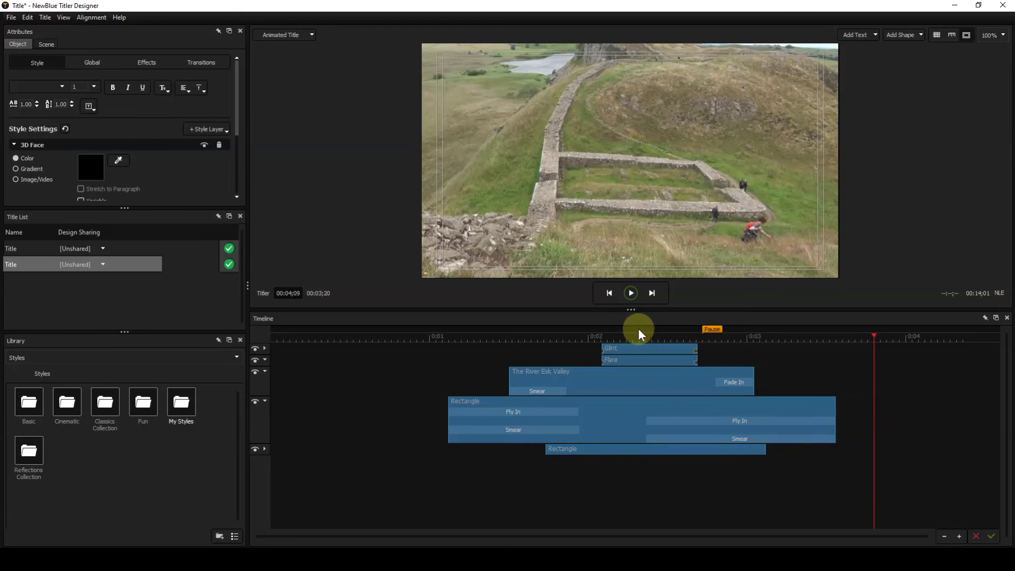
left_click_drag(713, 329, 641, 332)
left_click(278, 339)
key("space")
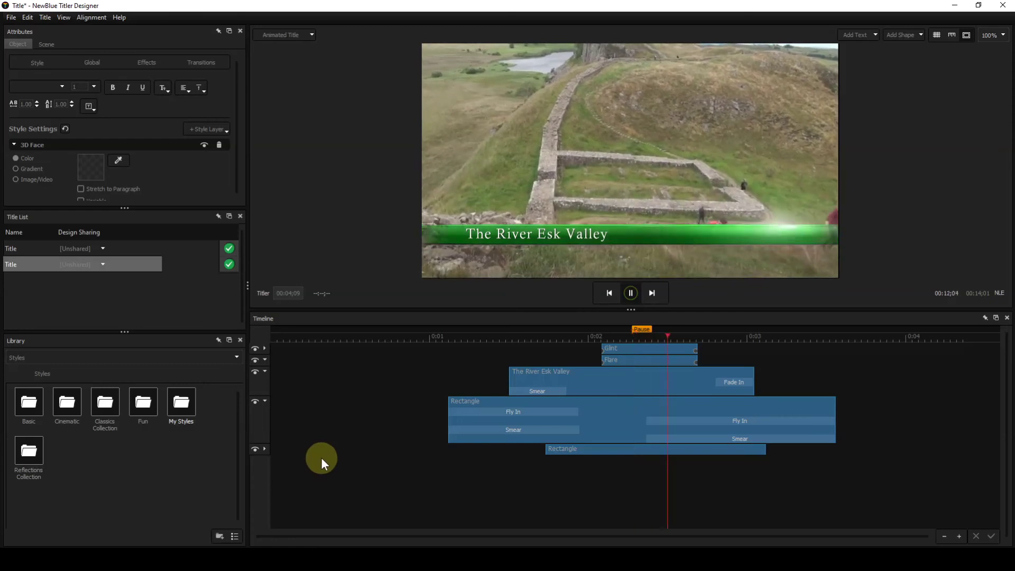
key("space")
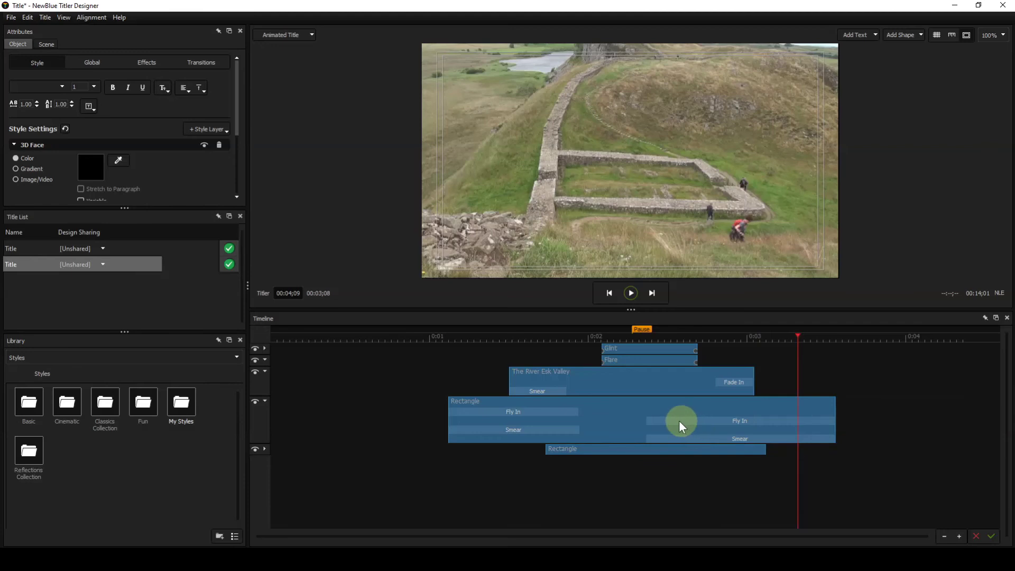
Step: Make the banner's exit Fly In and Smear start later, and move the Pause point to about 0:02.7
mouse_move(649, 421)
left_mouse_down()
mouse_move(755, 420)
mouse_move(717, 420)
left_mouse_up()
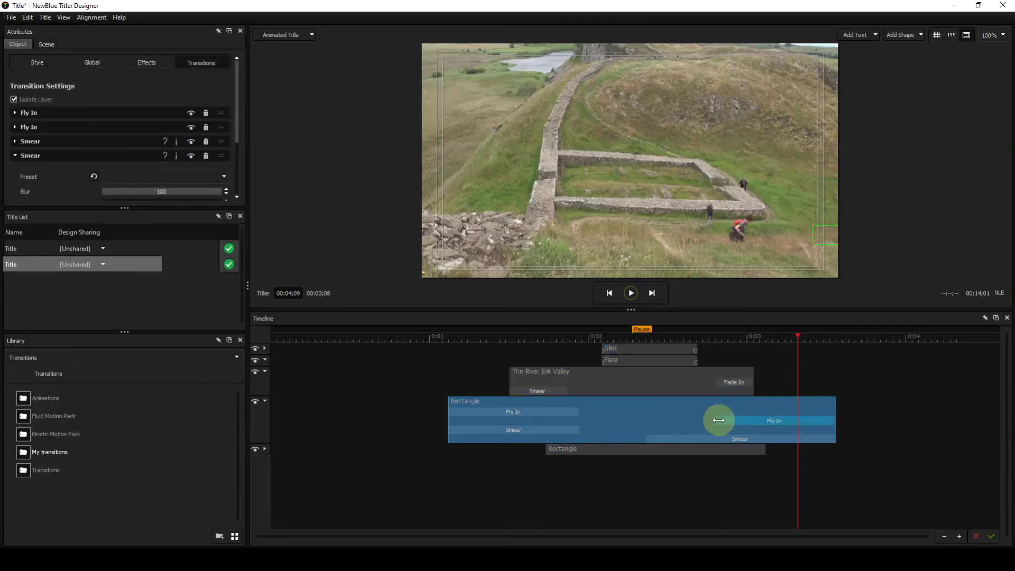
left_click_drag(646, 442, 715, 440)
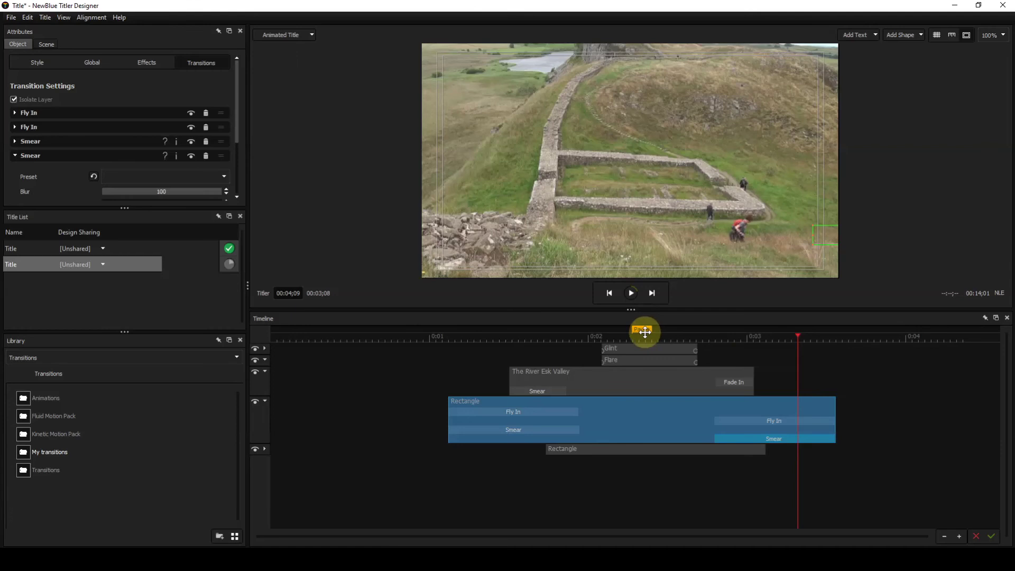
left_click_drag(645, 332, 716, 332)
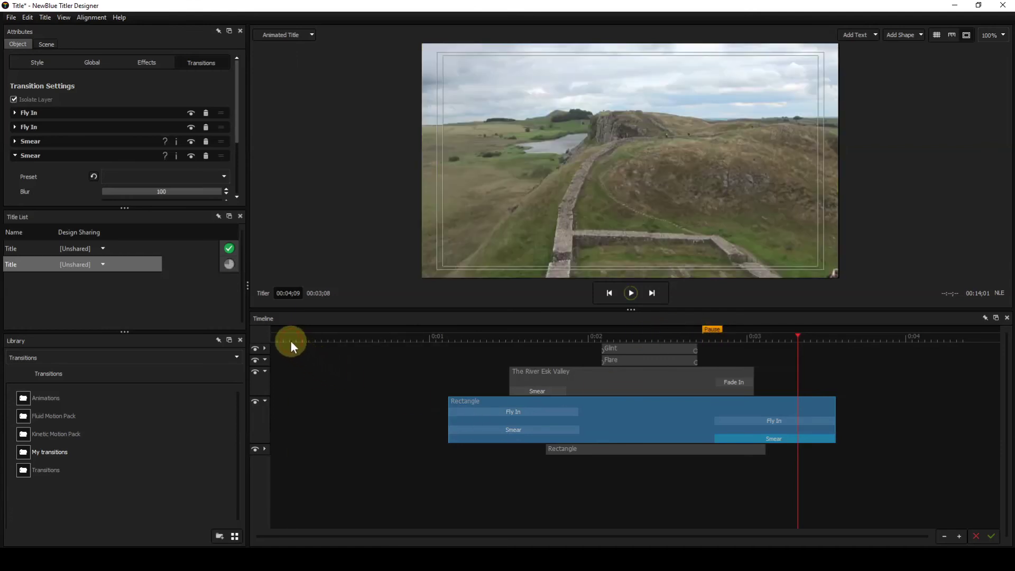
Step: Replay the title from the start to check the new timing
left_click_drag(290, 340, 269, 340)
key("space")
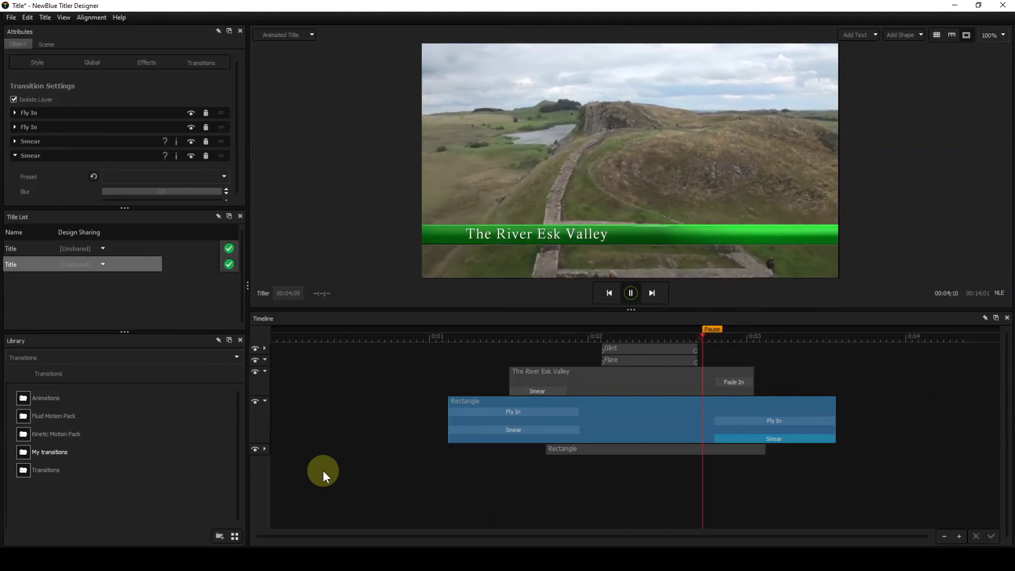
key("space")
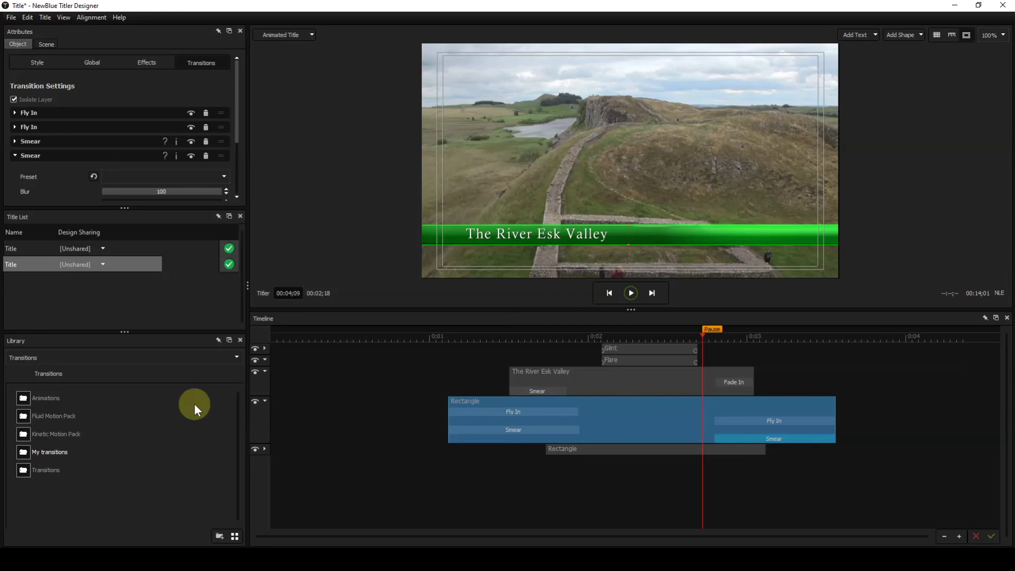
Step: Browse the saved My Lower 3rds folder among the Project Templates
left_click(367, 389)
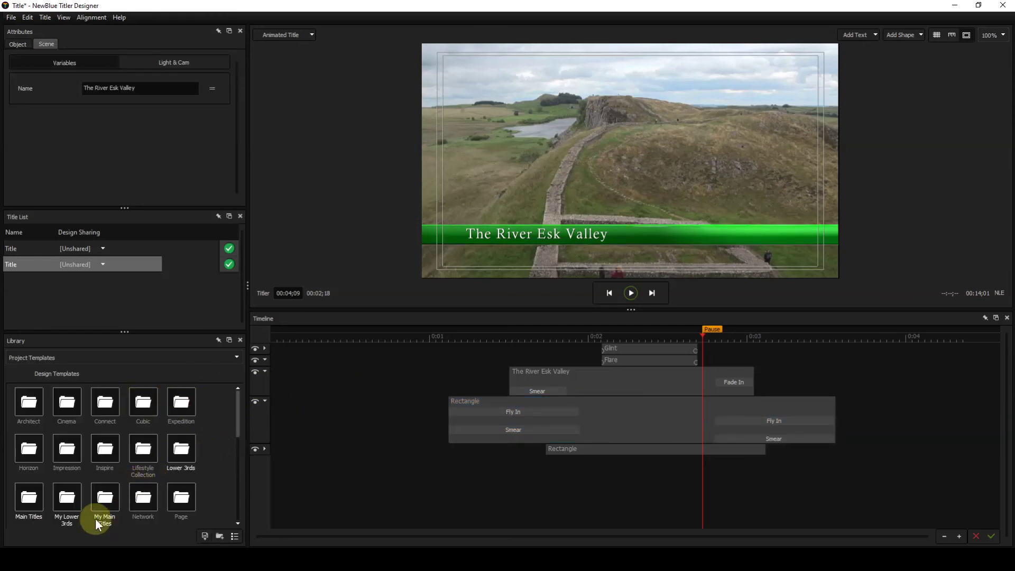
double_click(71, 504)
scroll(148, 487, "down", 3)
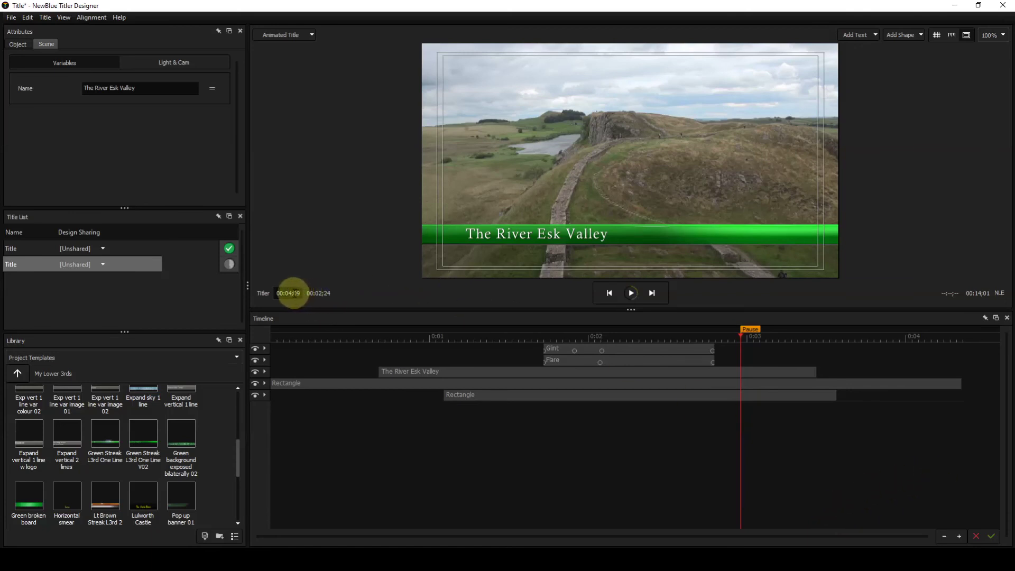
Step: Set the title duration to 00:08;00 and zoom the timeline out to show all eight seconds
left_click(292, 293)
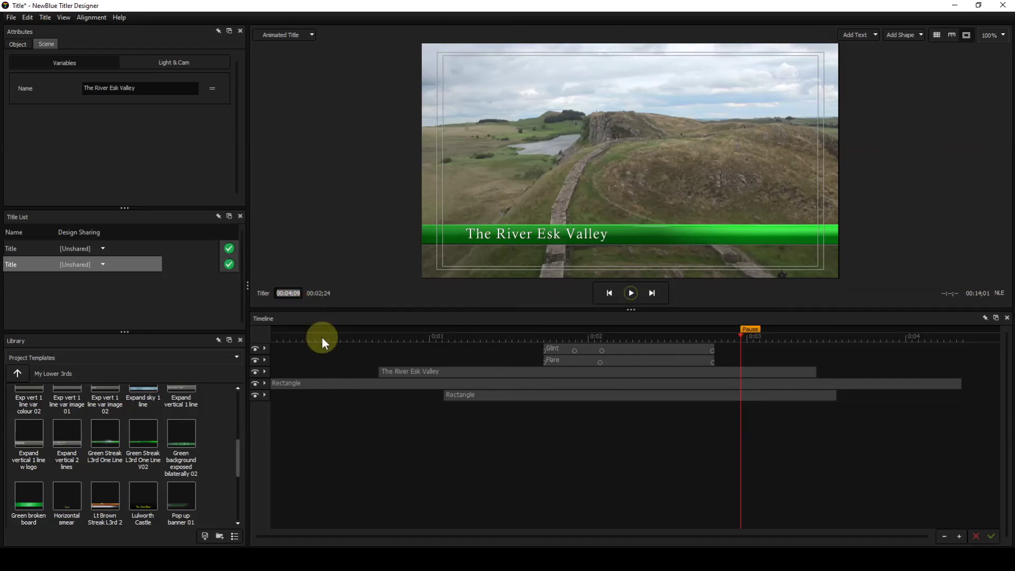
type("0800")
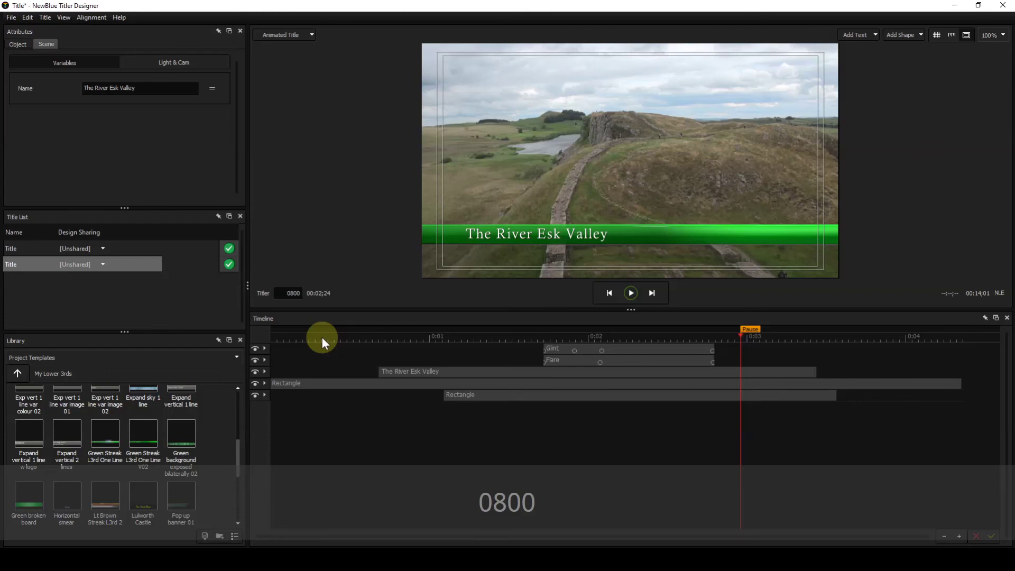
key("Return")
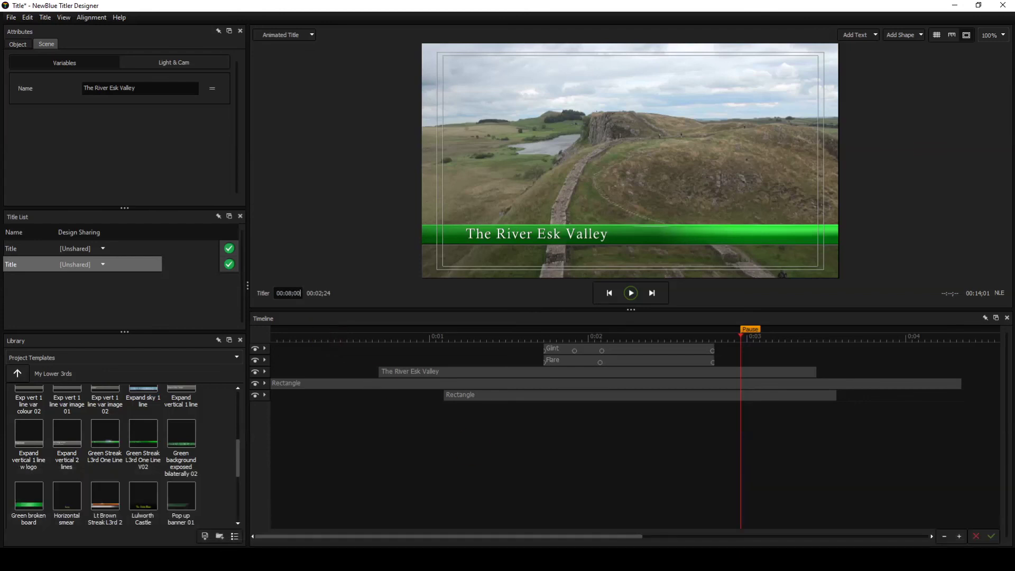
left_click(944, 537)
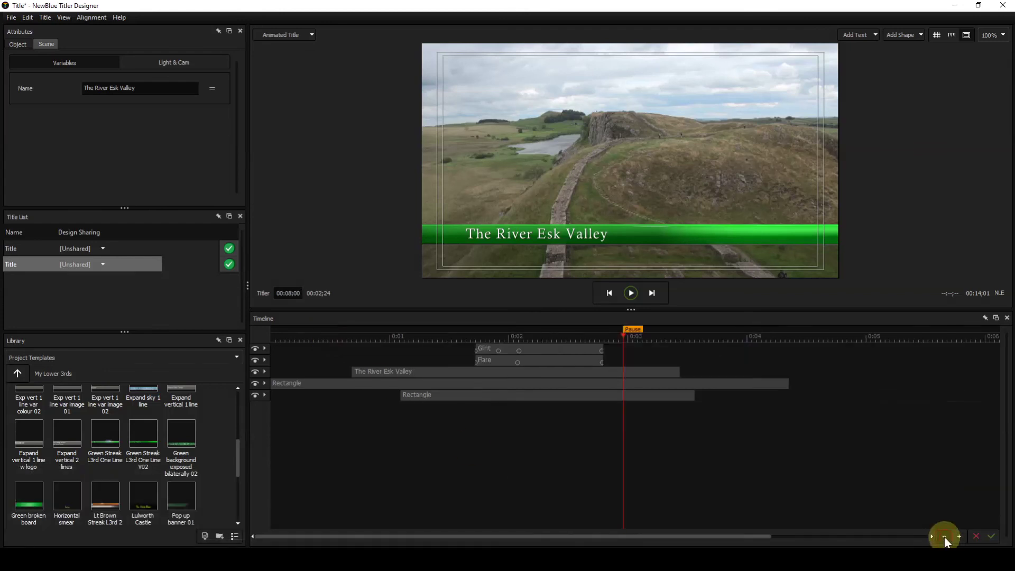
left_click(945, 537)
left_click(945, 536)
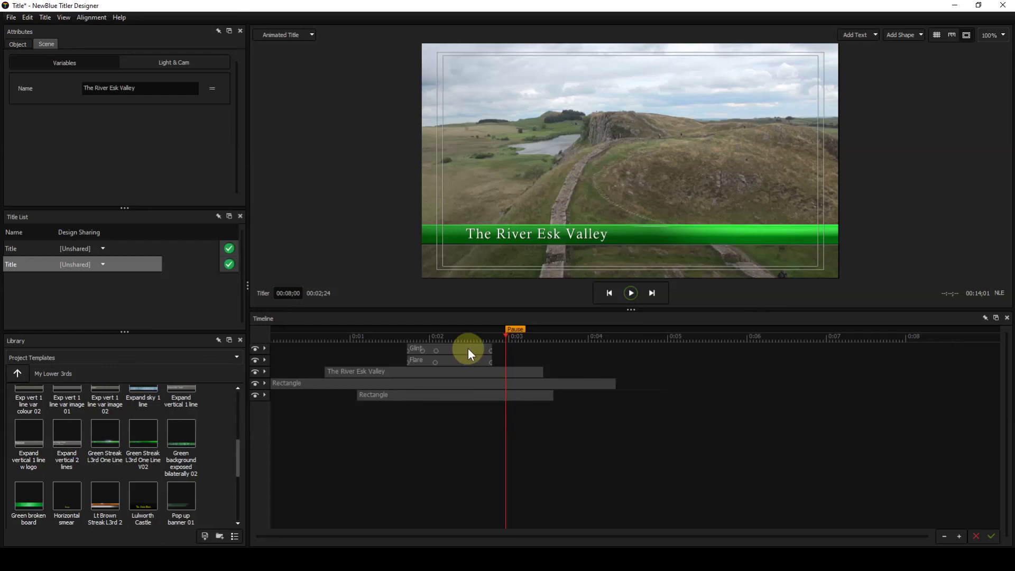
Step: Shift all clips from Glint to the lower Rectangle about two seconds later, and move Pause to about 0:04.9
left_click(265, 372)
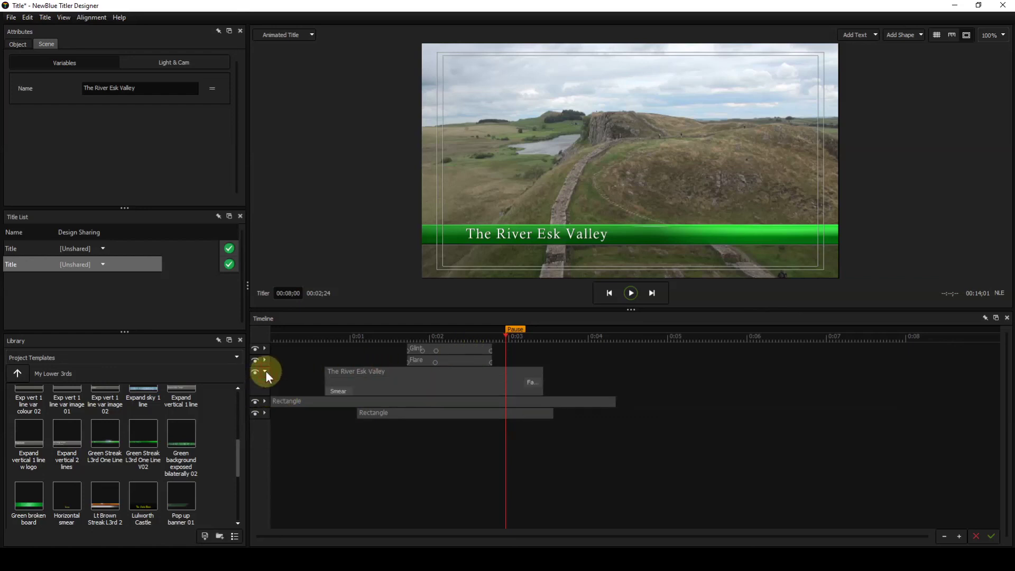
left_click(264, 402)
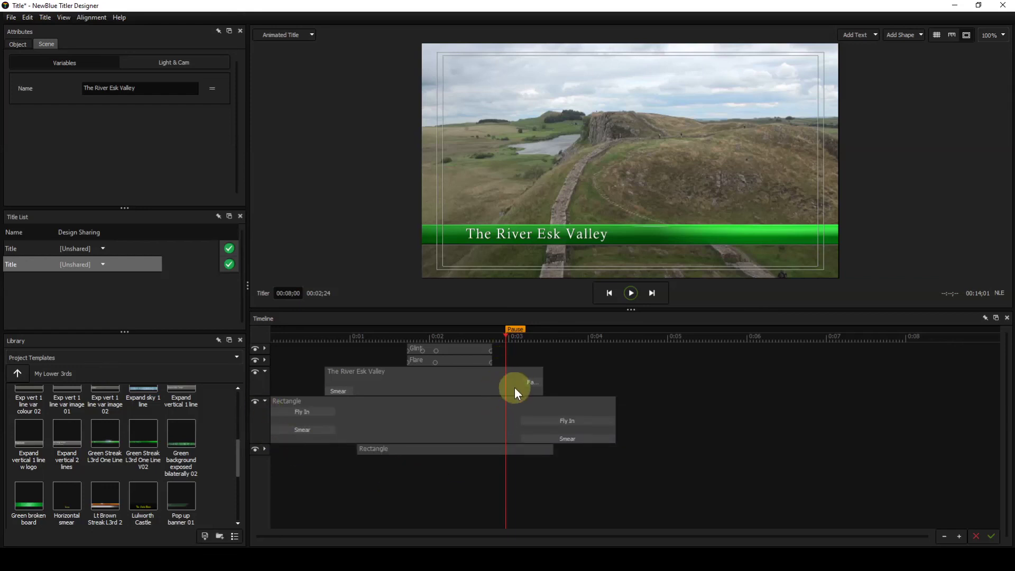
left_click(264, 449)
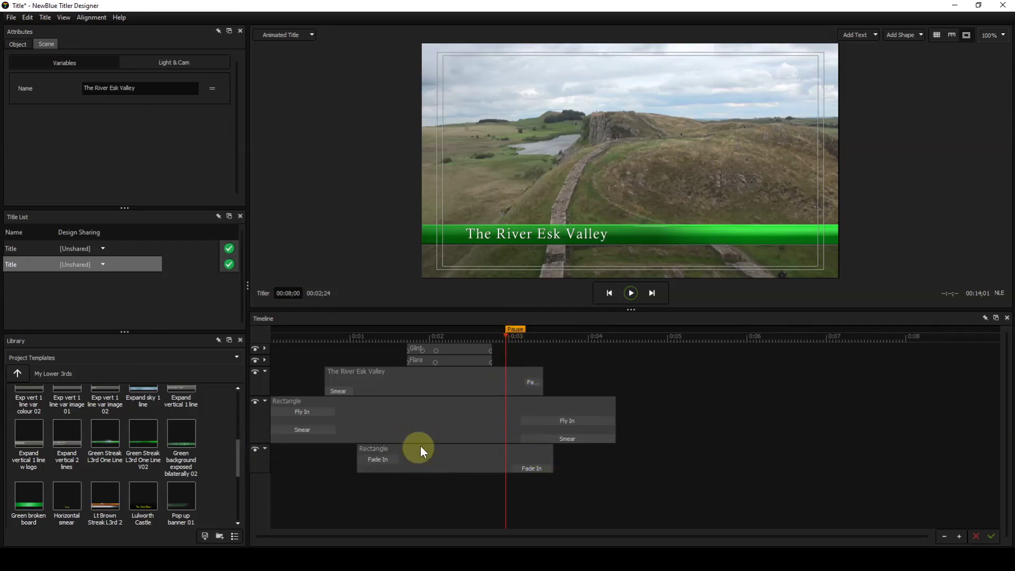
left_click(449, 350)
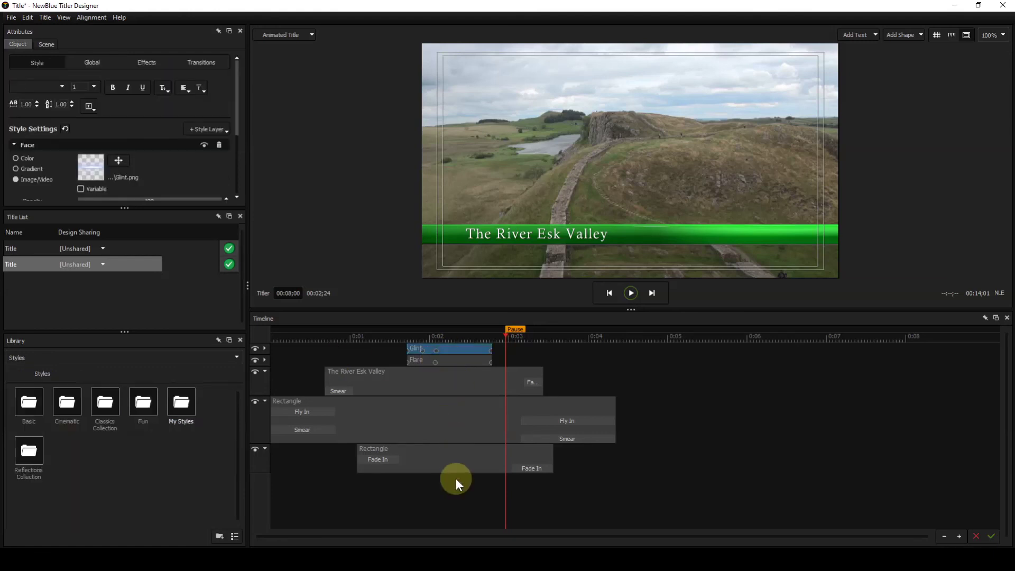
left_click(455, 461, "shift")
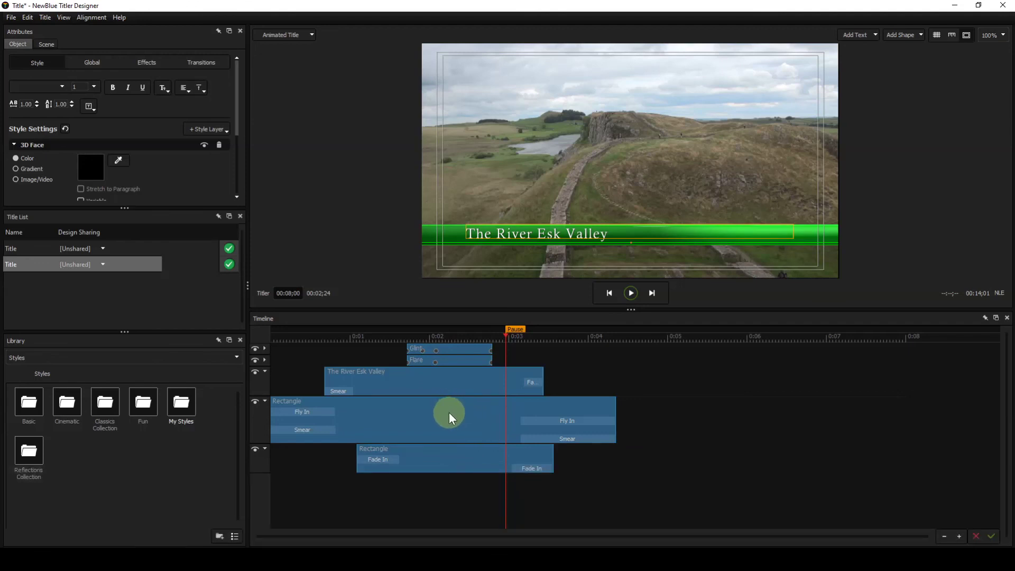
left_click_drag(450, 413, 631, 411)
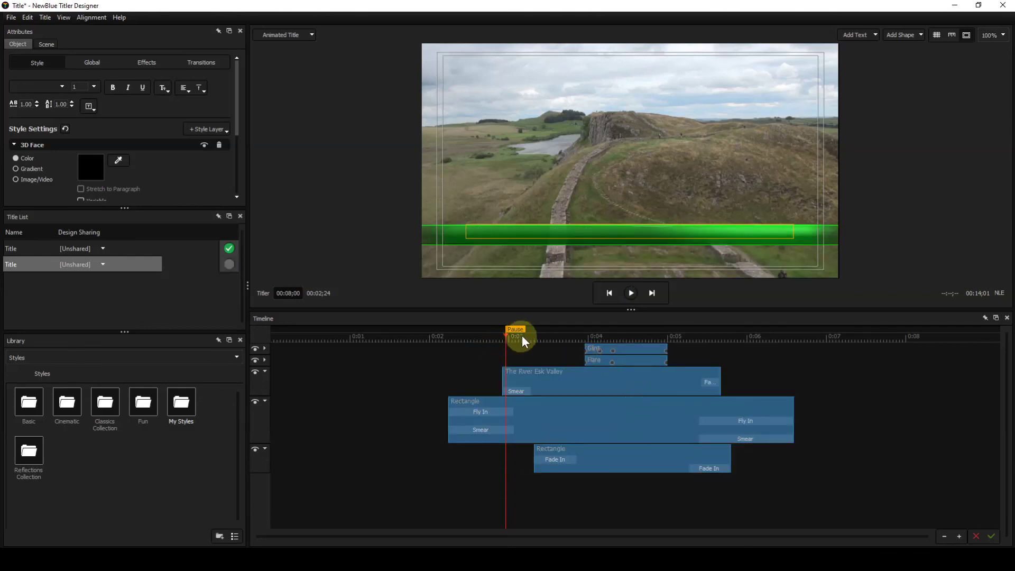
left_click_drag(517, 331, 687, 332)
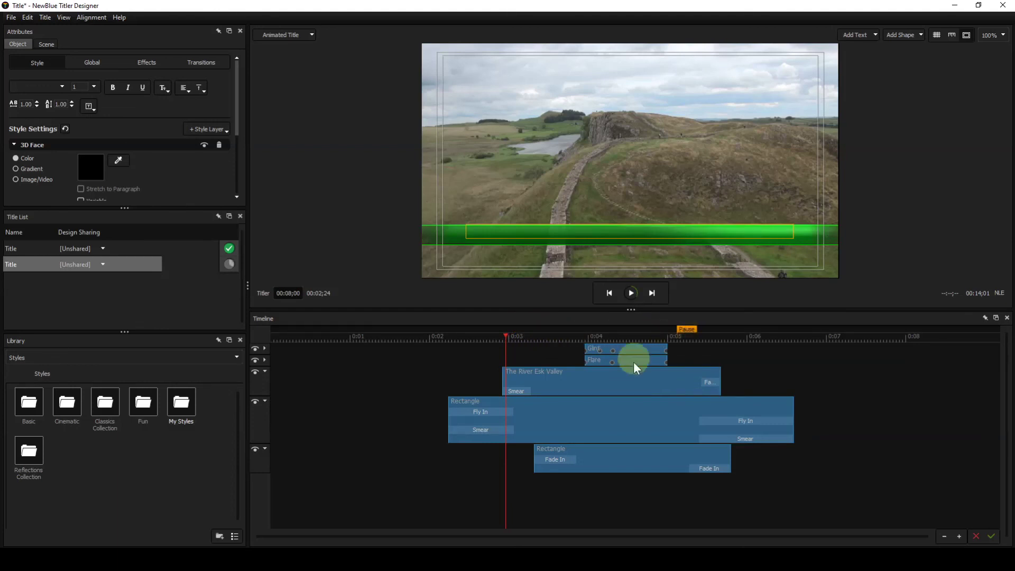
left_click(290, 339)
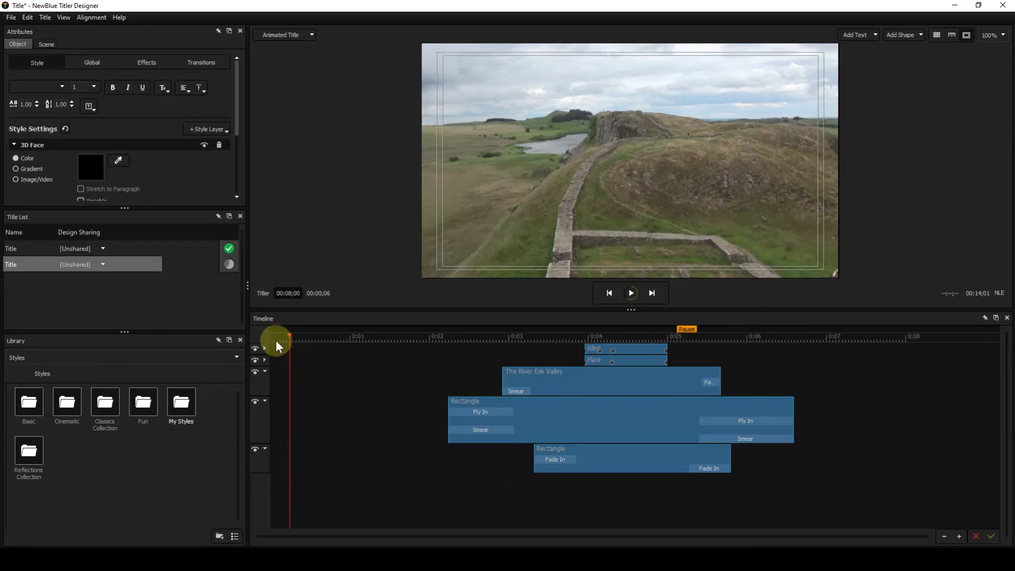
left_click_drag(275, 338, 271, 335)
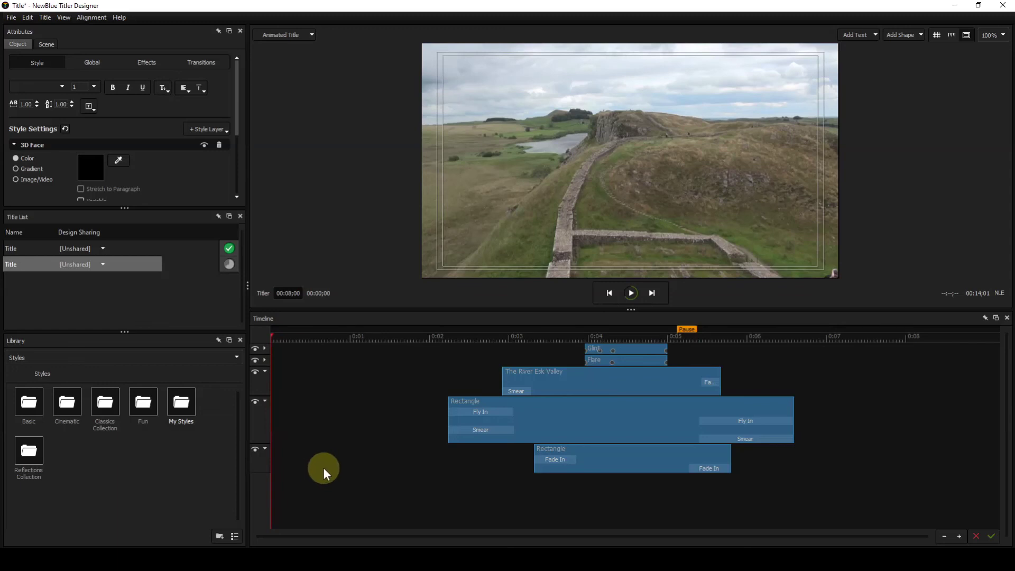
key("space")
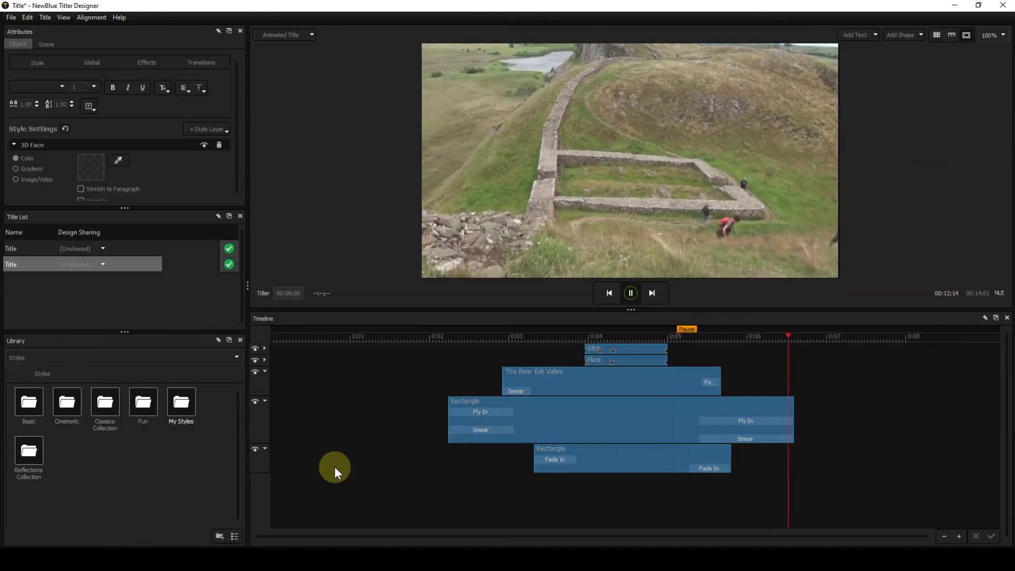
key("space")
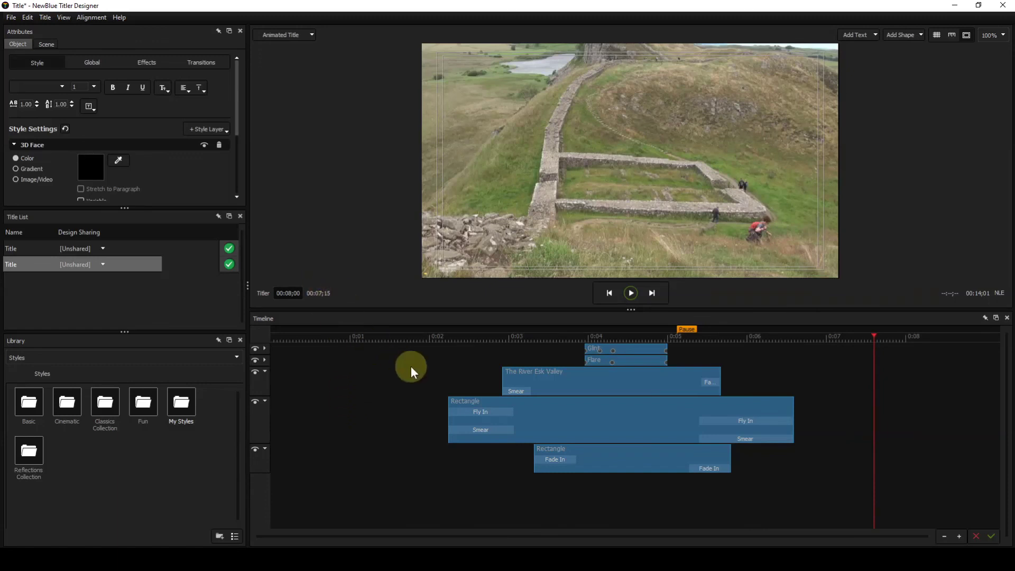
Step: Replace the scene Name 'The River Esk Valley' with 'Milecastle 39', then rewind the playhead
left_click(400, 417)
left_click(580, 386)
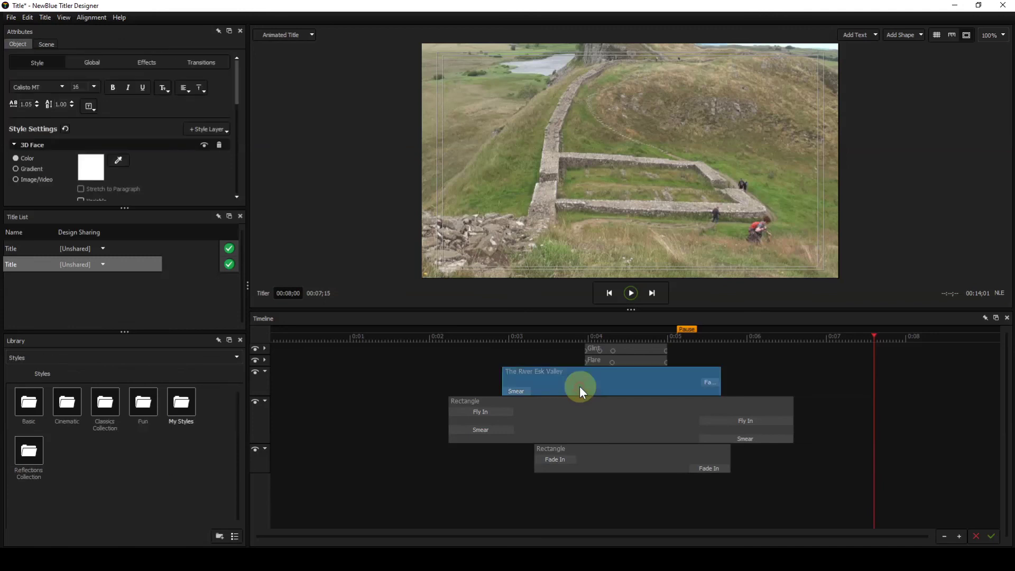
left_click(50, 45)
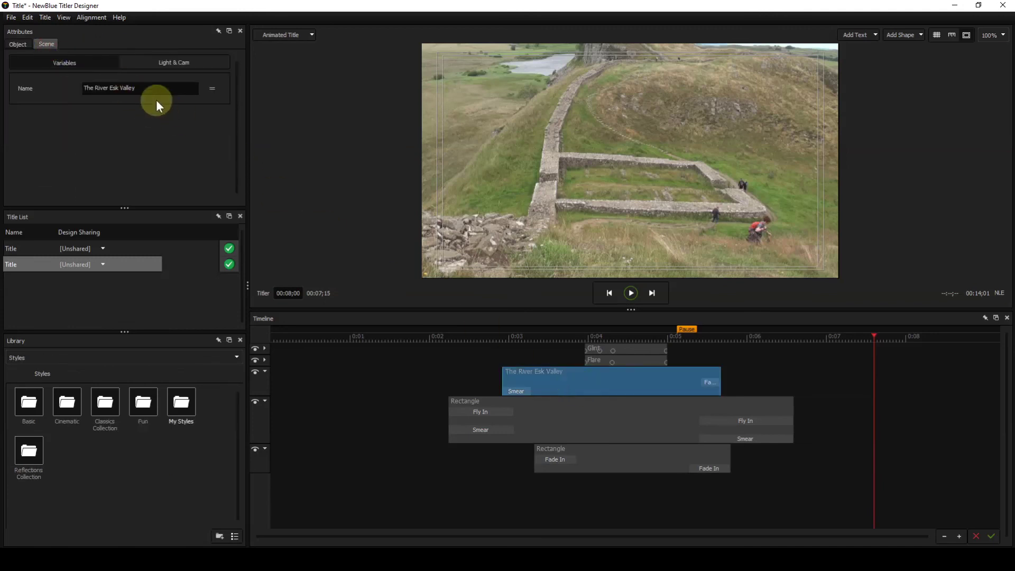
left_click_drag(147, 91, 88, 90)
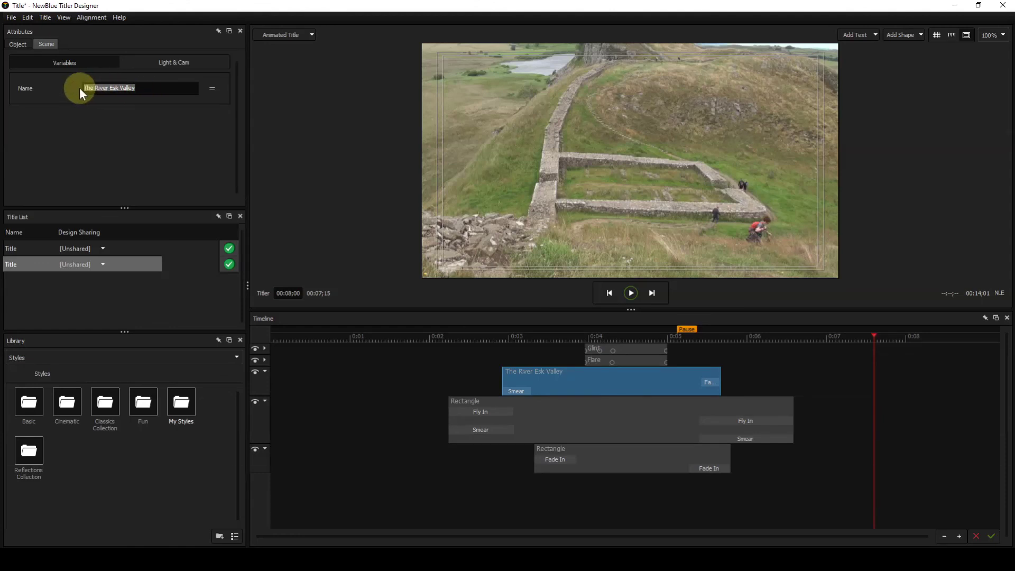
type("Milecast")
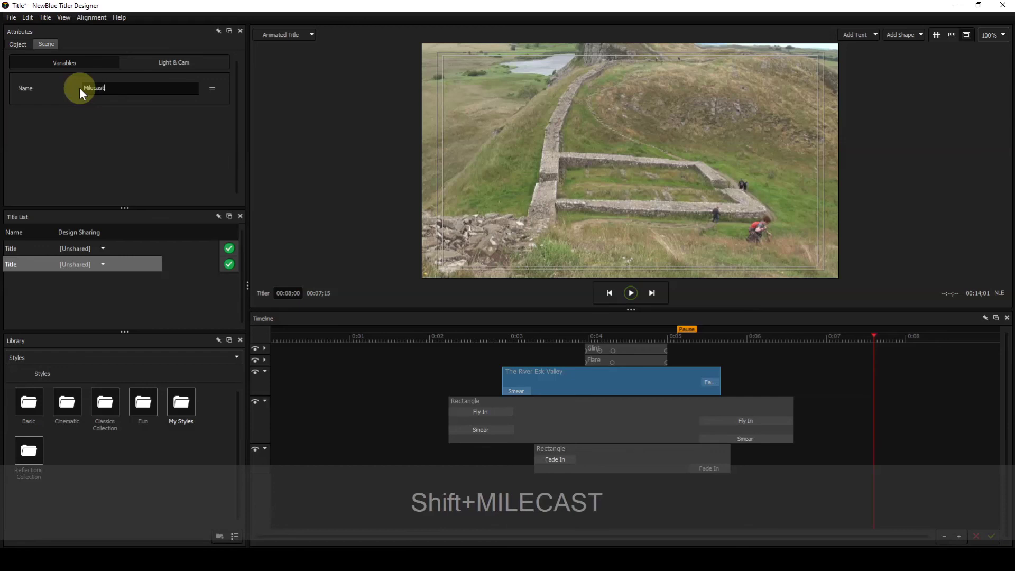
type("le 39")
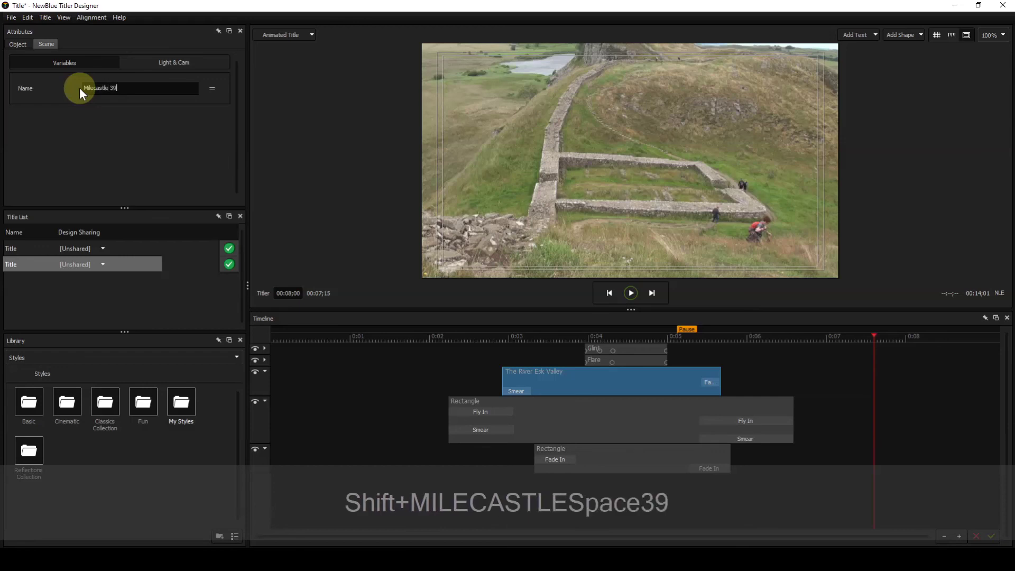
key("Return")
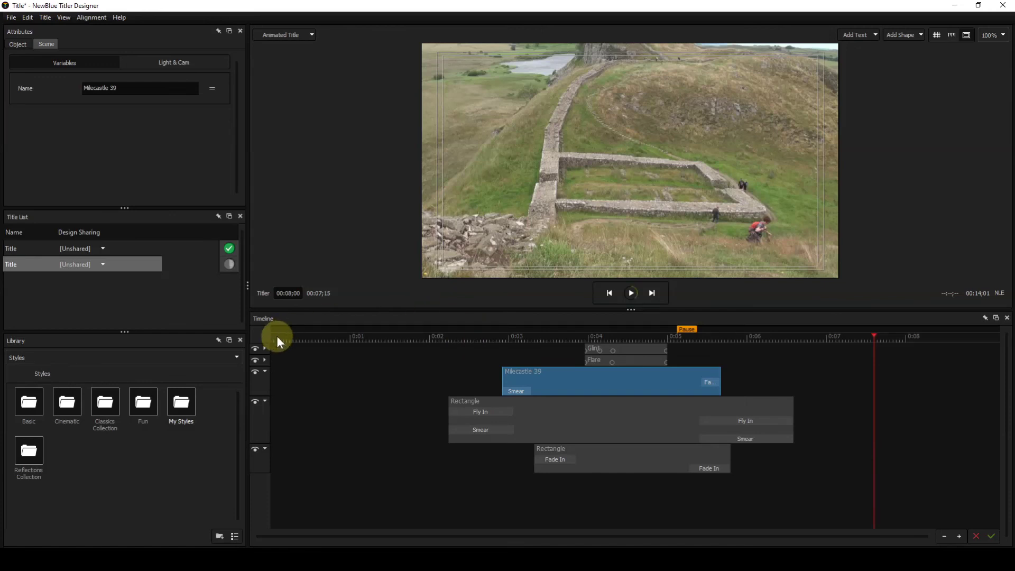
left_click_drag(277, 335, 258, 335)
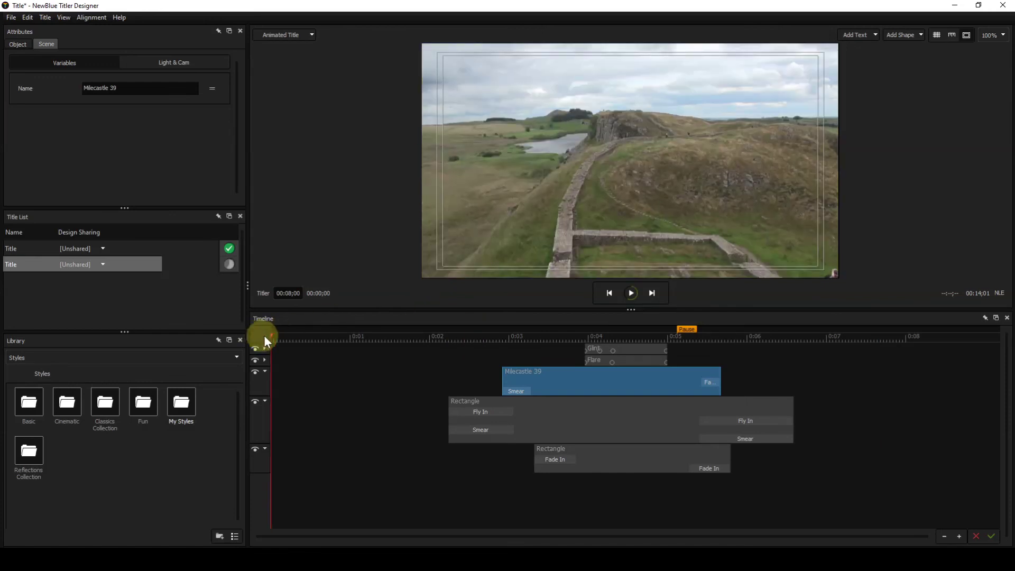
Step: Play the title and stop at the 0:05 pause point on the green Milecastle 39 banner
key("space")
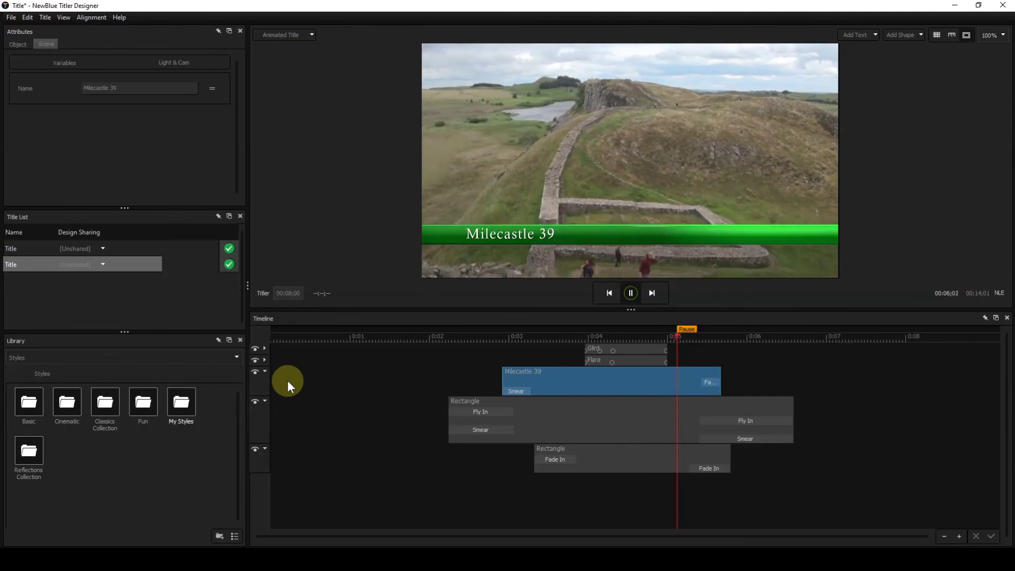
key("space")
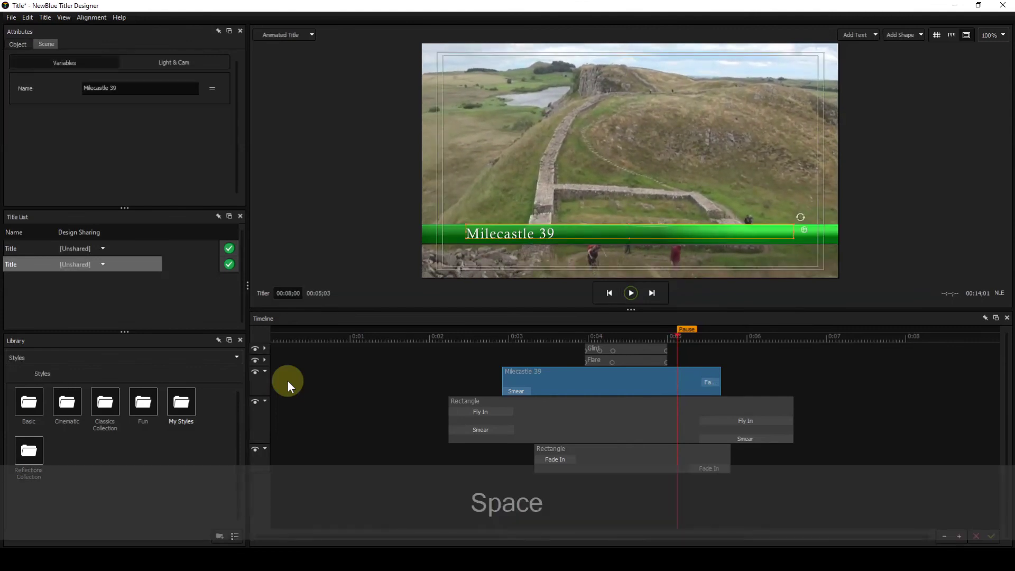